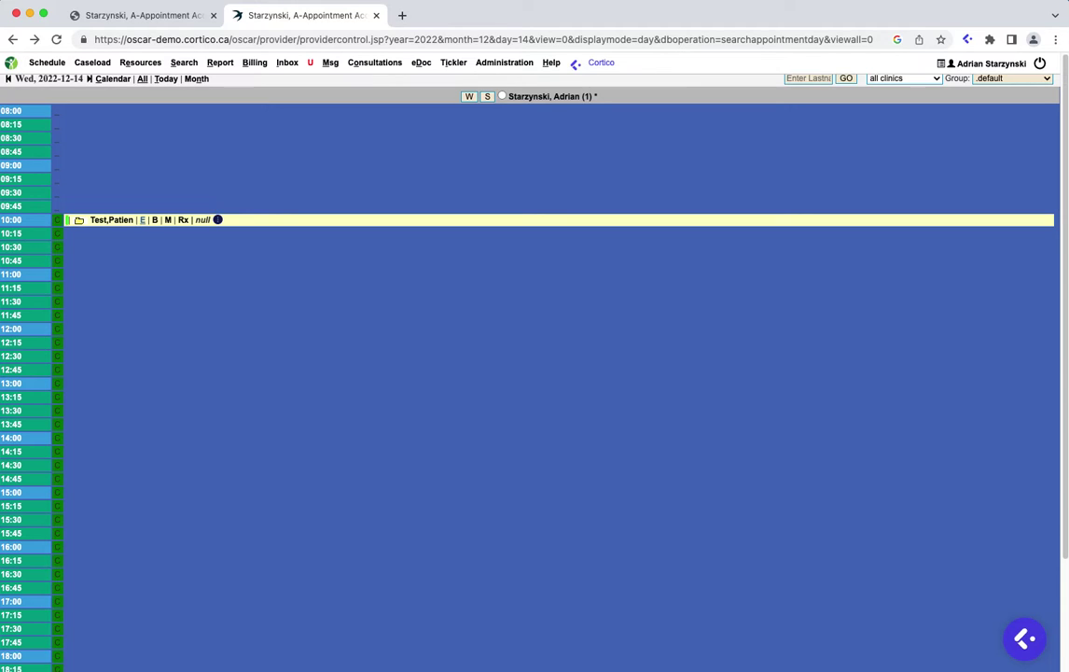
Open the Test Patient appointment's encounter chart and move its window into place.
{"action": "left_click", "coordinate": [144, 221]}
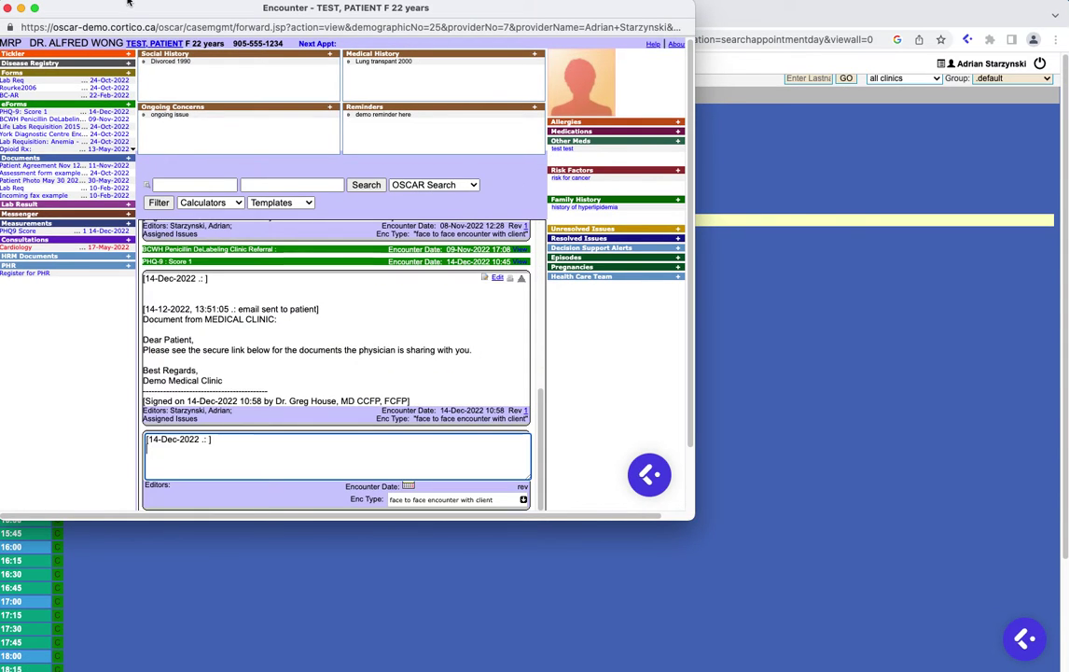
{"action": "left_click_drag", "start_coordinate": [120, 9], "coordinate": [170, 22]}
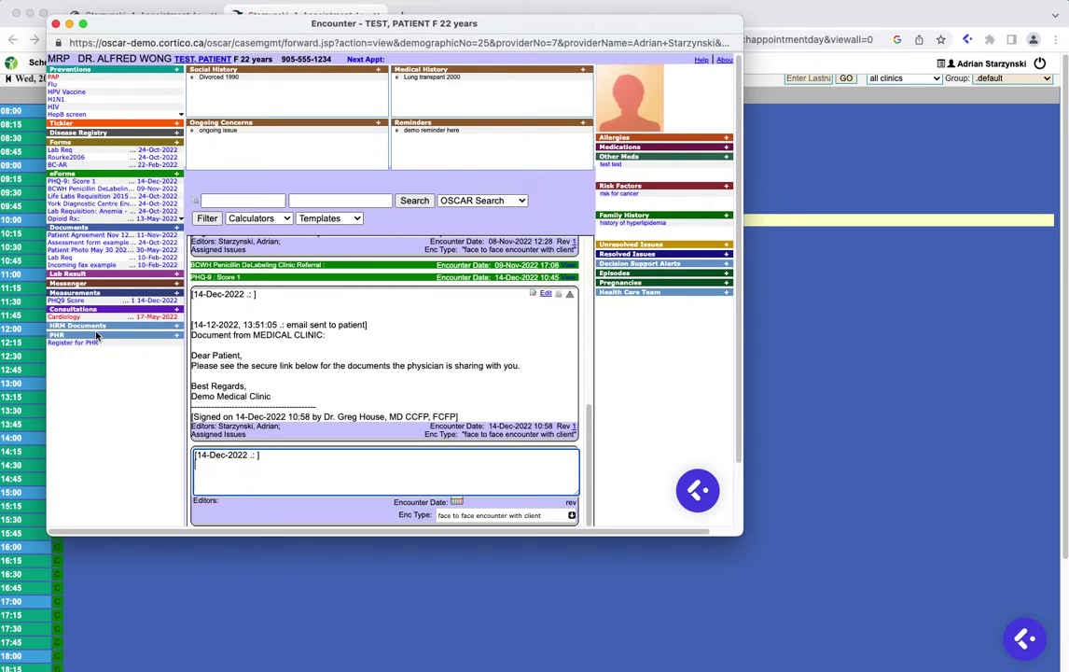
Print the PHQ-9: Score eForm past the not-submitted warning and save it as PHQ9_TEST.pdf.
{"action": "left_click", "coordinate": [90, 180]}
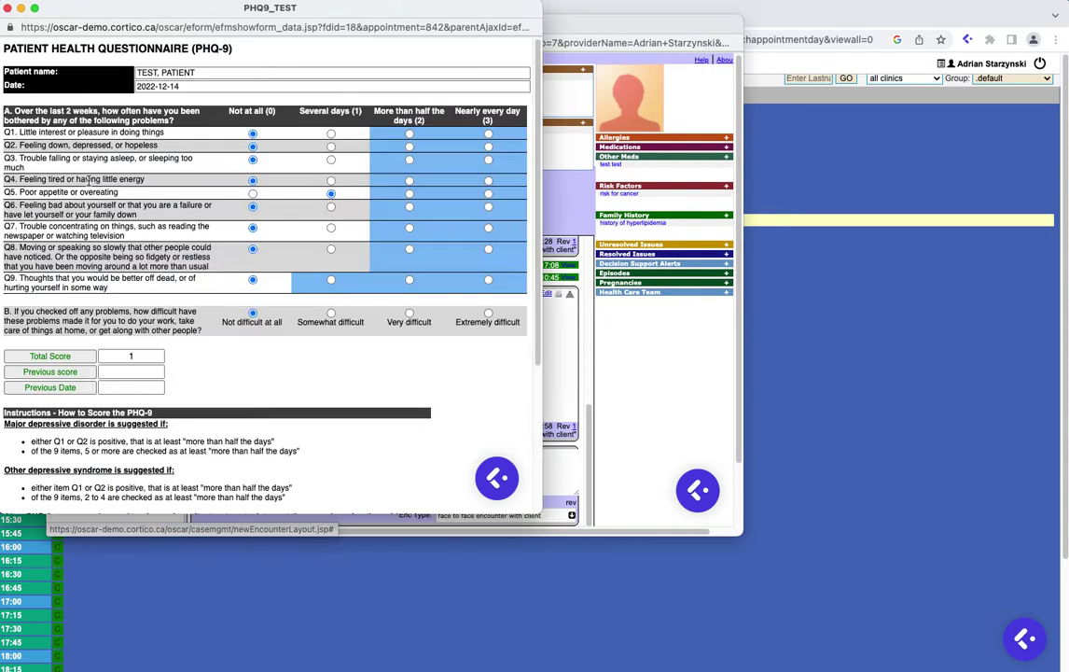
{"action": "scroll", "coordinate": [283, 318], "scroll_direction": "down", "scroll_amount": 5}
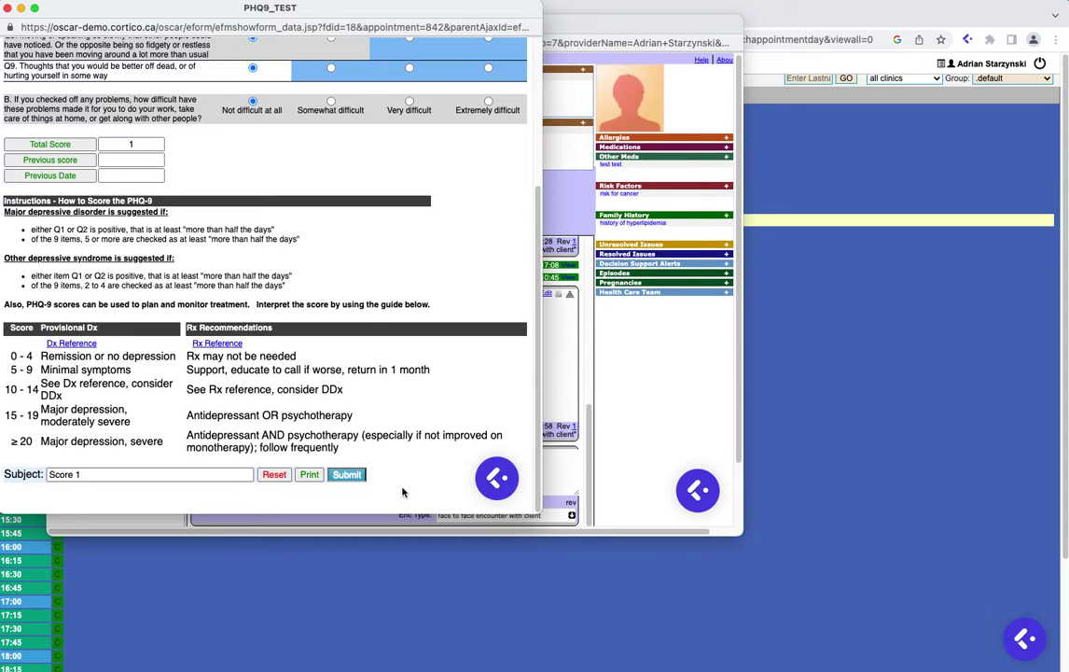
{"action": "left_click", "coordinate": [310, 474]}
{"action": "left_click", "coordinate": [369, 134]}
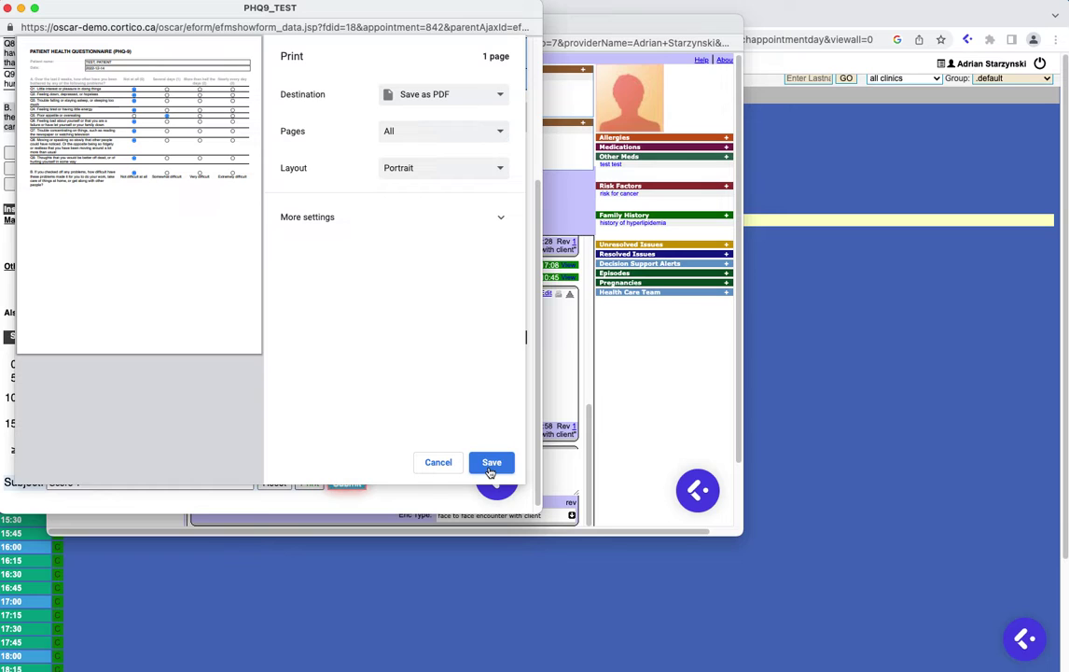
{"action": "left_click", "coordinate": [490, 466]}
{"action": "left_click", "coordinate": [336, 299]}
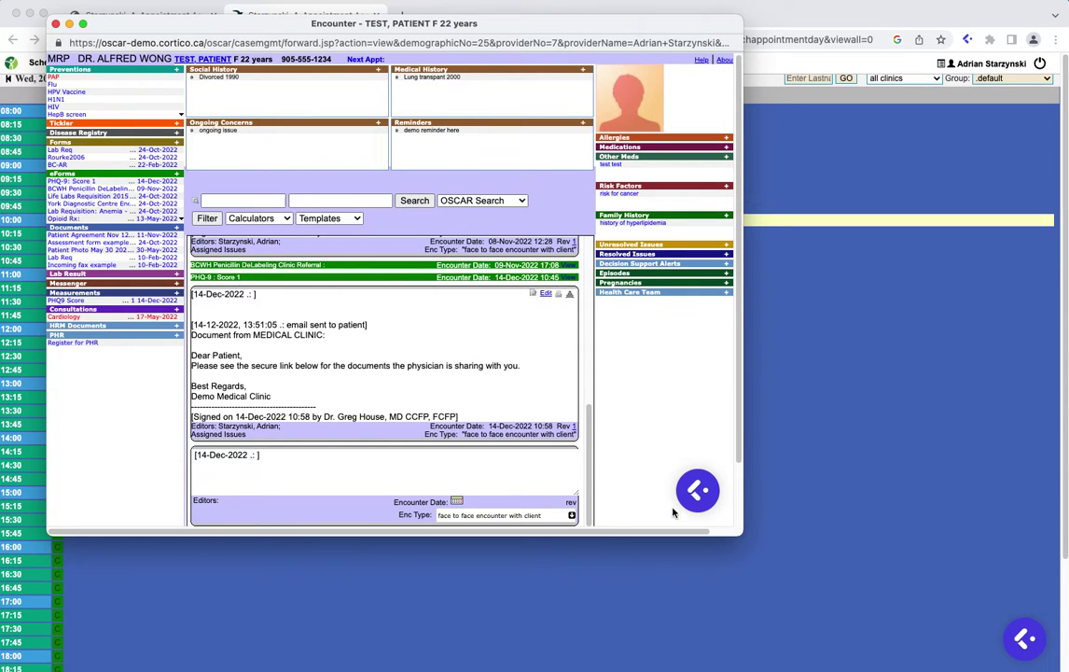
Enlarge the encounter window and start an email to the patient in the Cortico panel.
{"action": "left_click_drag", "start_coordinate": [749, 545], "coordinate": [844, 620]}
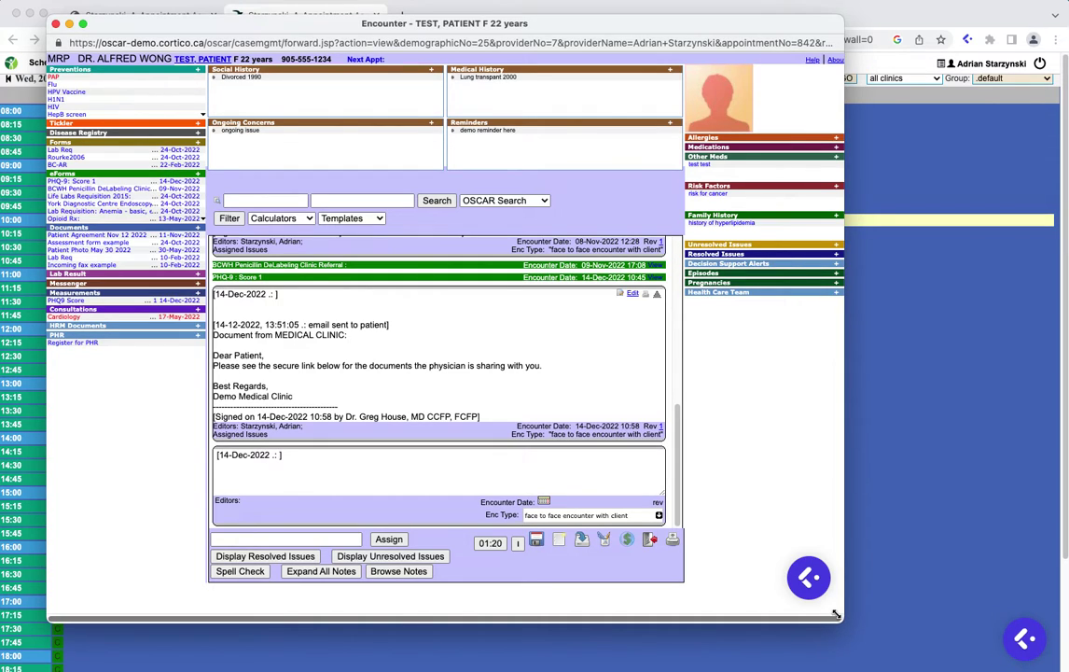
{"action": "left_click", "coordinate": [816, 588]}
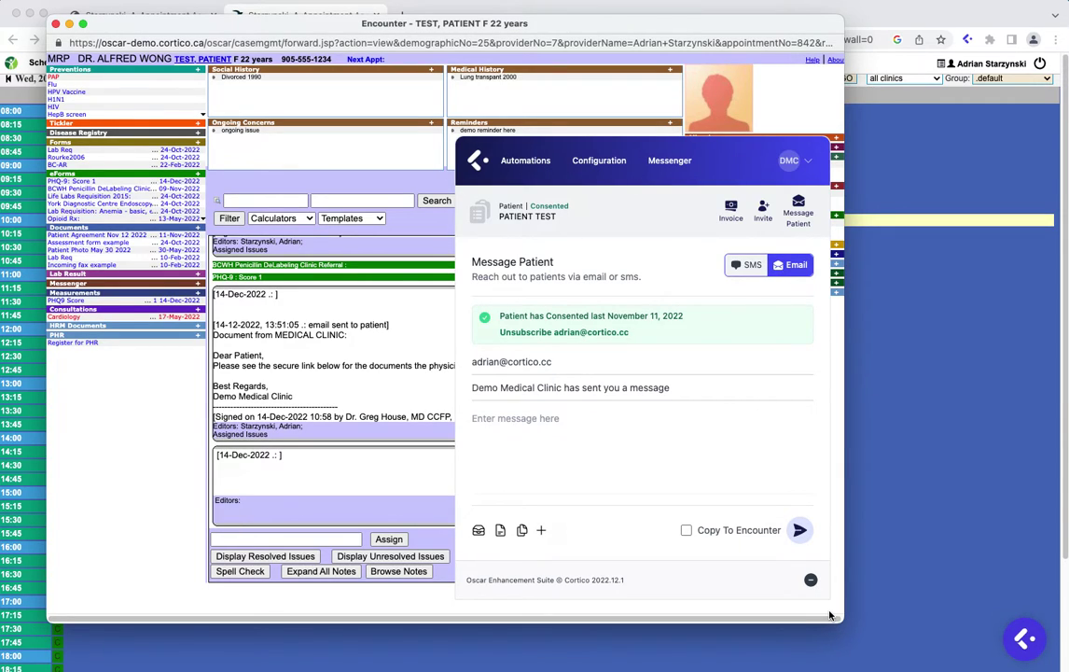
{"action": "left_click", "coordinate": [553, 461]}
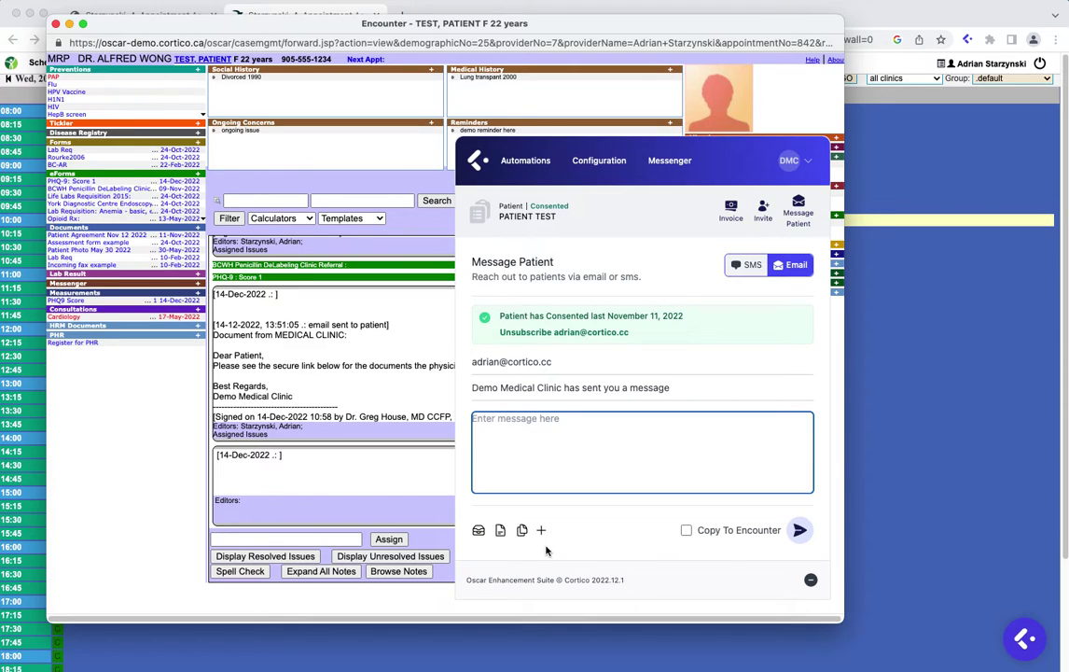
Fill the email body with the 'Document from MEDICAL CLINIC' canned response, found by searching 'dem'.
{"action": "left_click", "coordinate": [477, 531]}
{"action": "left_click", "coordinate": [618, 258]}
{"action": "type", "text": "dem"}
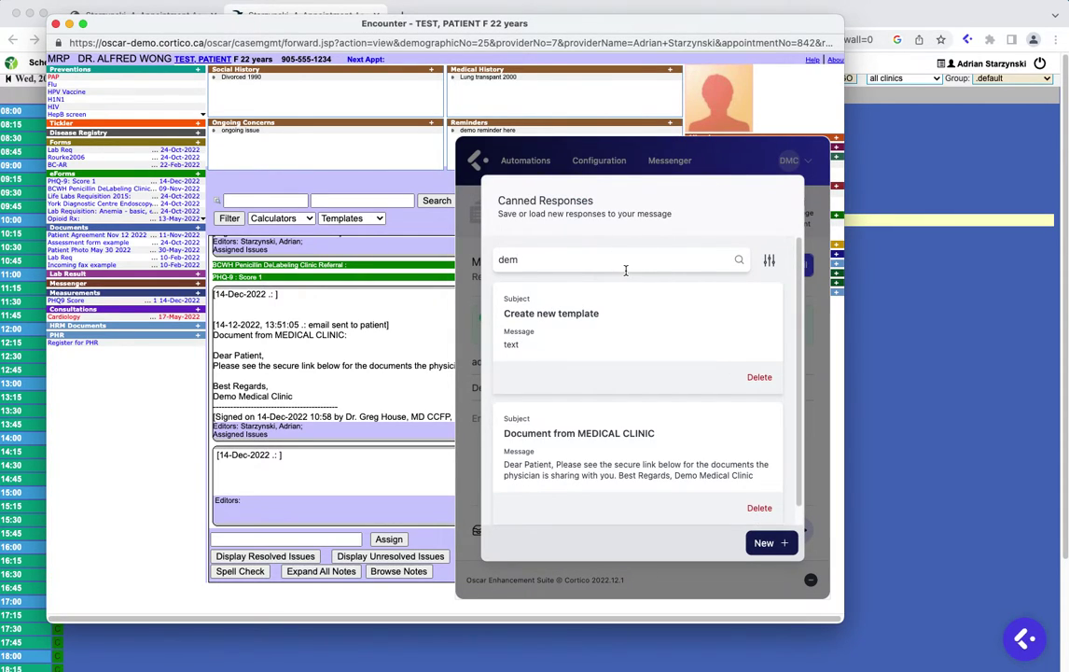
{"action": "left_click", "coordinate": [593, 432]}
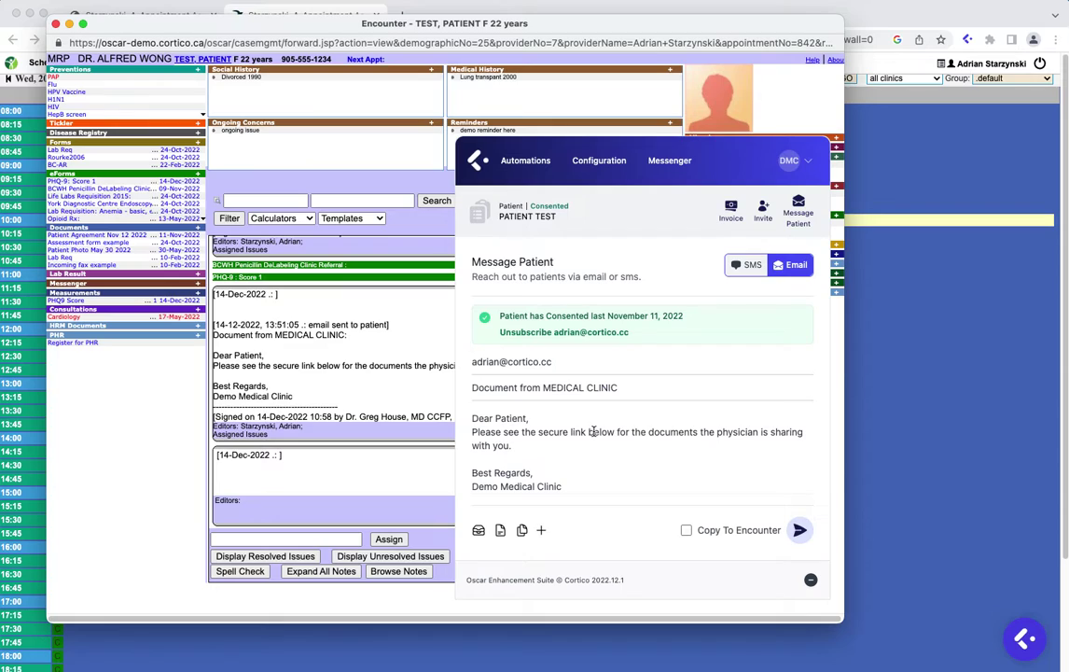
{"action": "left_click", "coordinate": [586, 433]}
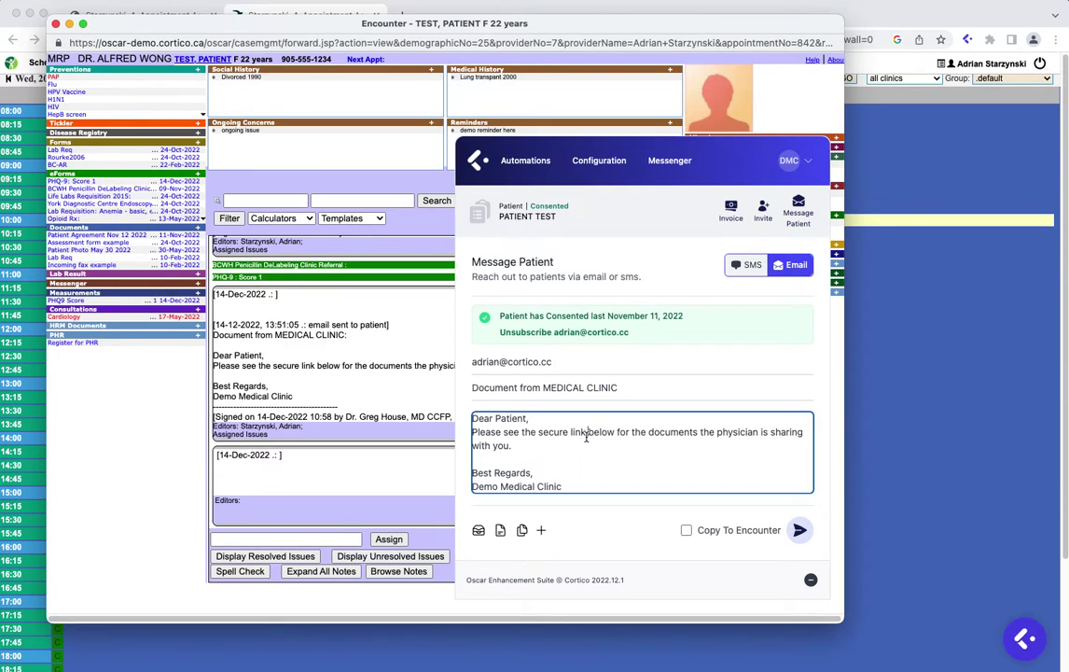
{"action": "left_click", "coordinate": [581, 444]}
Attach Example Attachment.pdf from the computer to the email.
{"action": "left_click", "coordinate": [545, 530]}
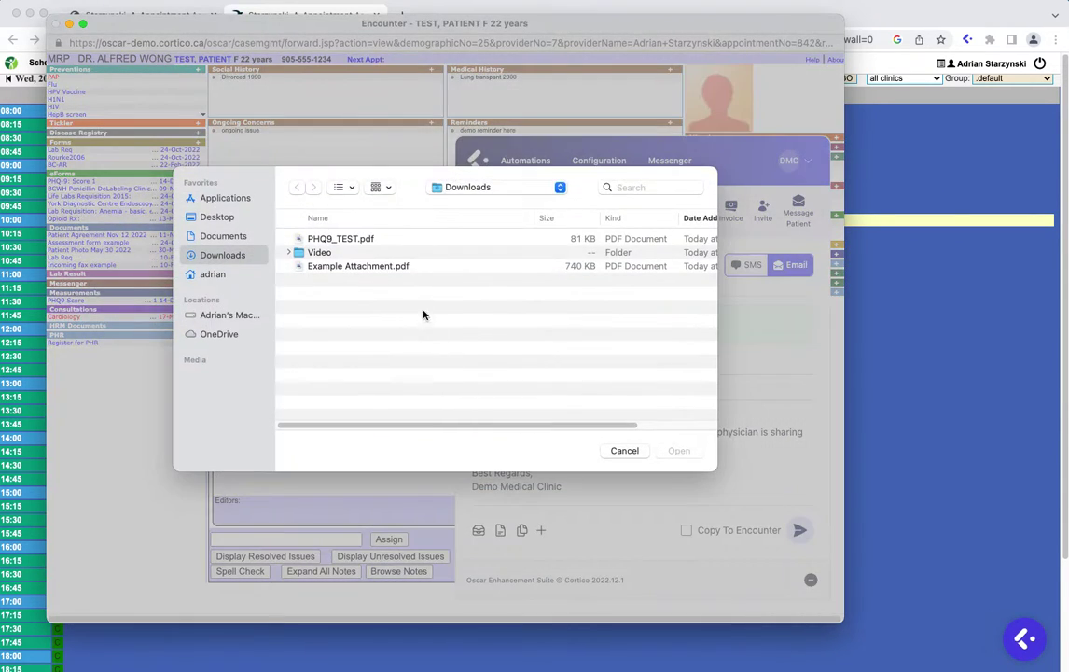
{"action": "left_click", "coordinate": [418, 267]}
{"action": "left_click", "coordinate": [681, 449]}
{"action": "scroll", "coordinate": [695, 447], "scroll_direction": "down", "scroll_amount": 1}
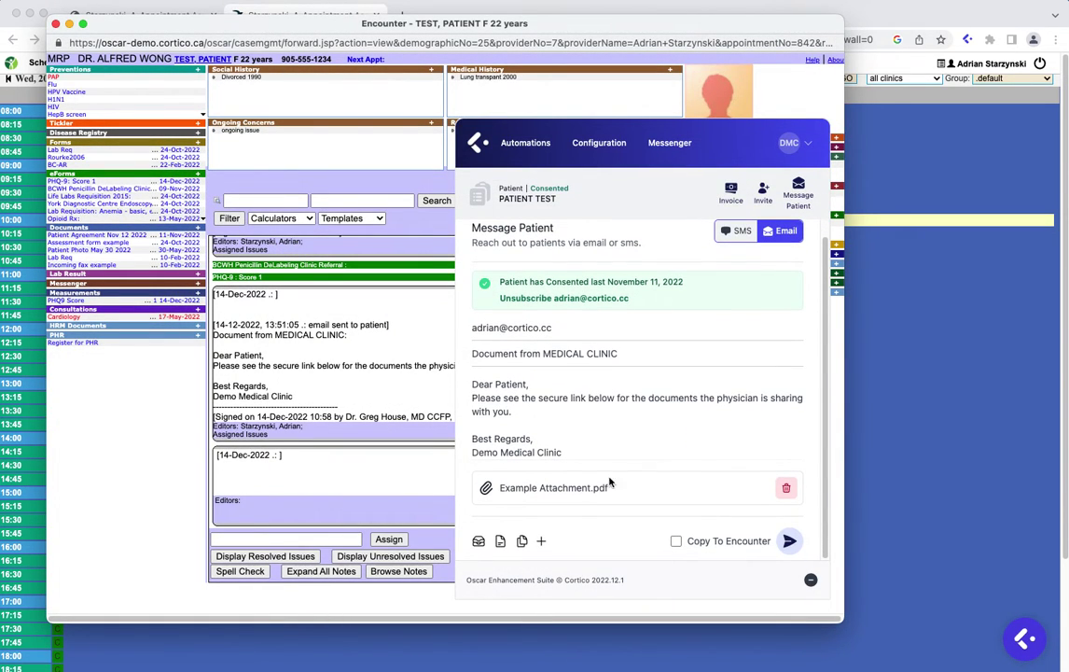
Attach the patient's Patient Agreement document to the email.
{"action": "left_click", "coordinate": [501, 541]}
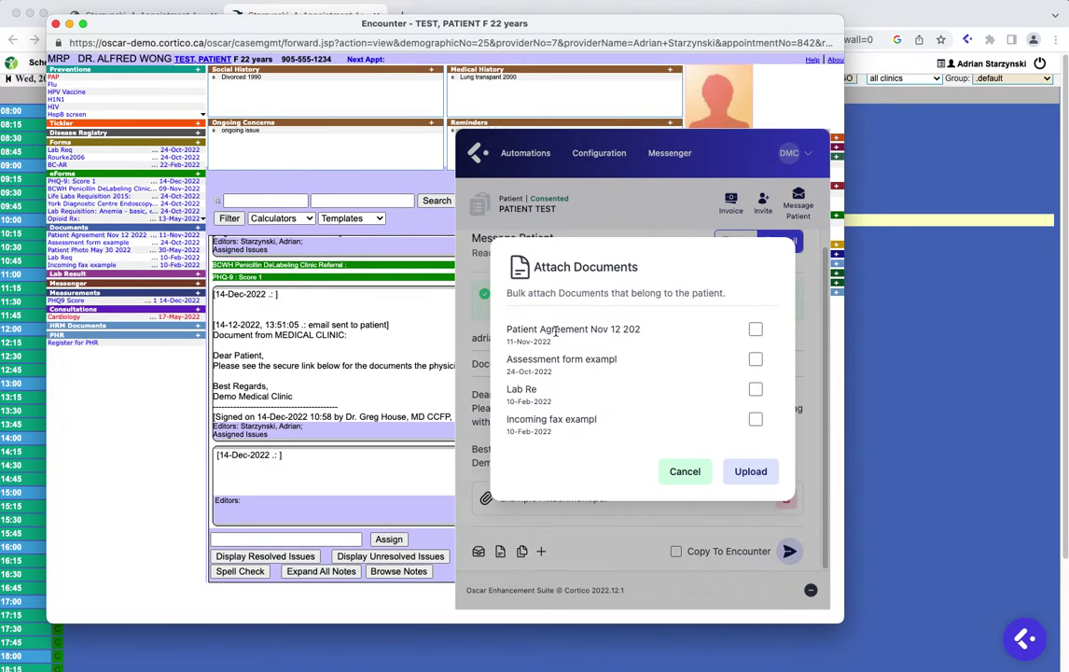
{"action": "left_click", "coordinate": [756, 330]}
{"action": "left_click", "coordinate": [762, 470]}
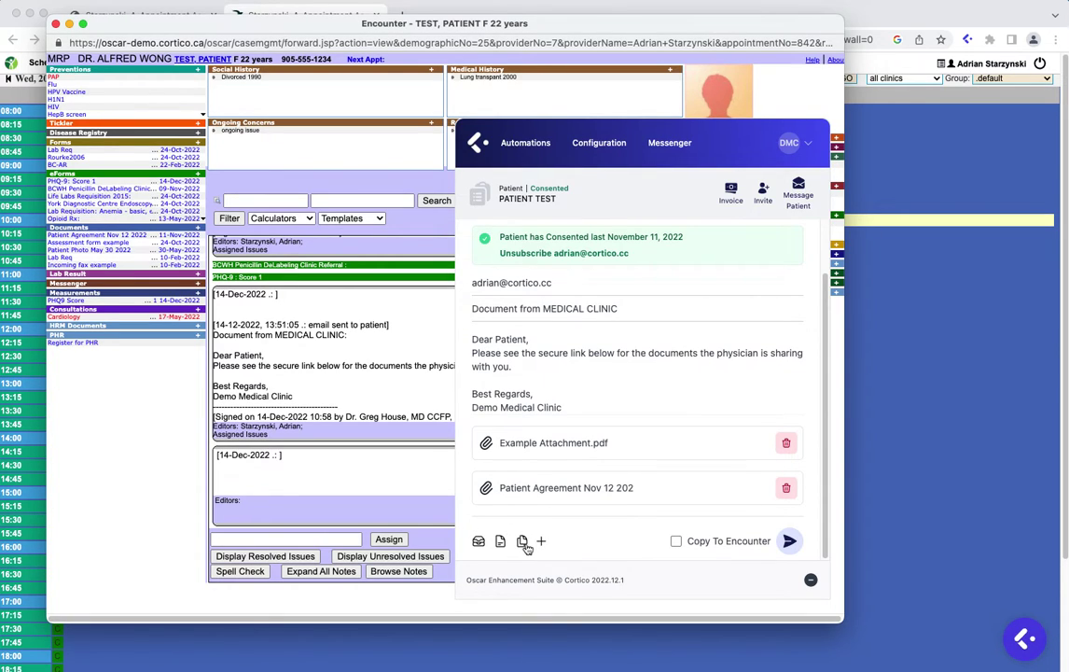
Attach the PHQ-9: Score eForm to the email.
{"action": "left_click", "coordinate": [523, 542]}
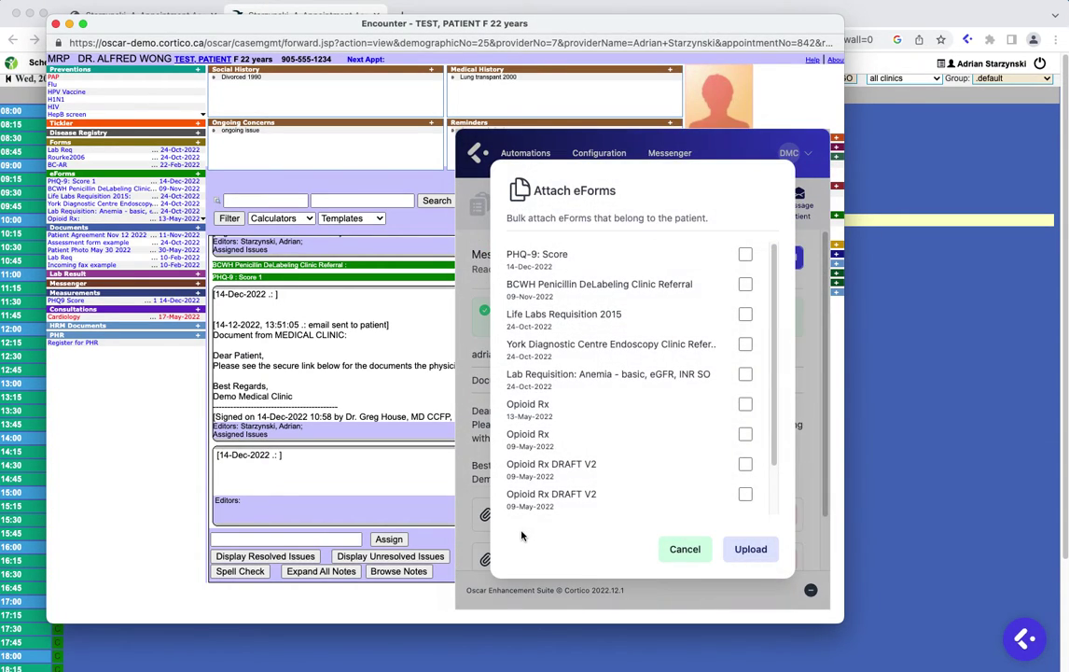
{"action": "left_click", "coordinate": [745, 254]}
{"action": "left_click", "coordinate": [747, 550]}
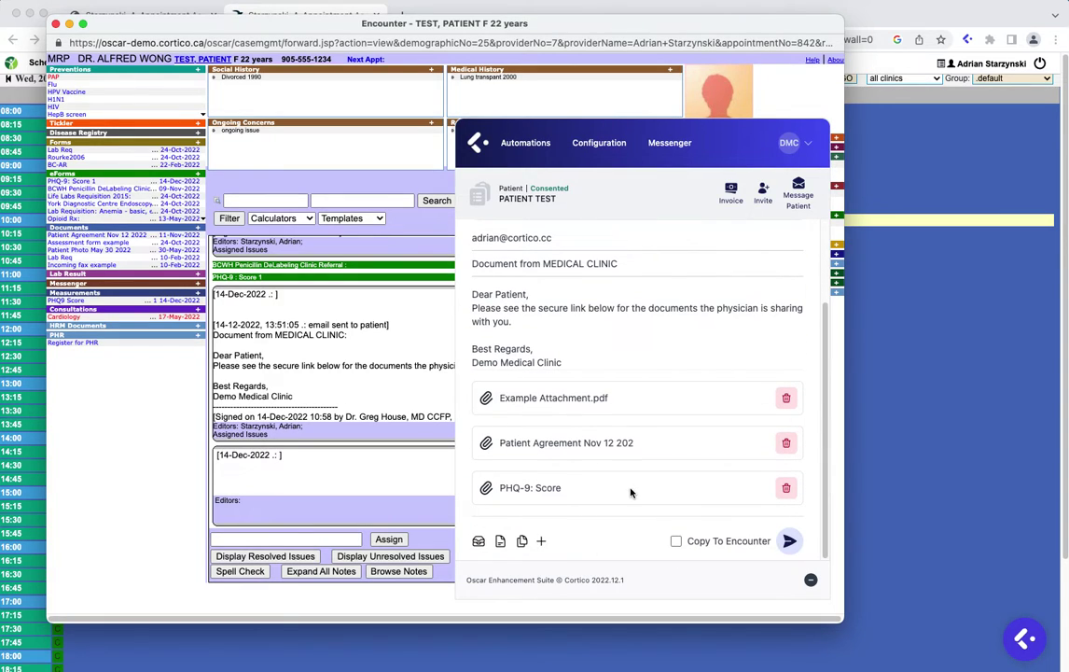
{"action": "scroll", "coordinate": [630, 495], "scroll_direction": "up", "scroll_amount": 3}
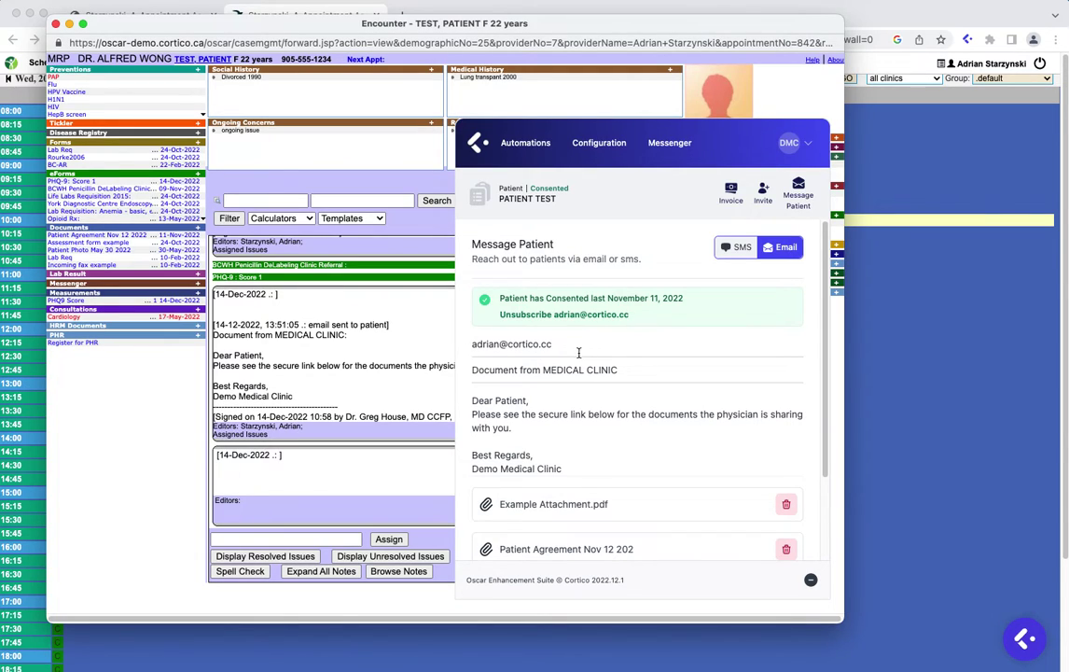
Check the recipient address and tick Copy To Encounter below the message.
{"action": "left_click", "coordinate": [576, 351]}
{"action": "scroll", "coordinate": [576, 350], "scroll_direction": "down", "scroll_amount": 3}
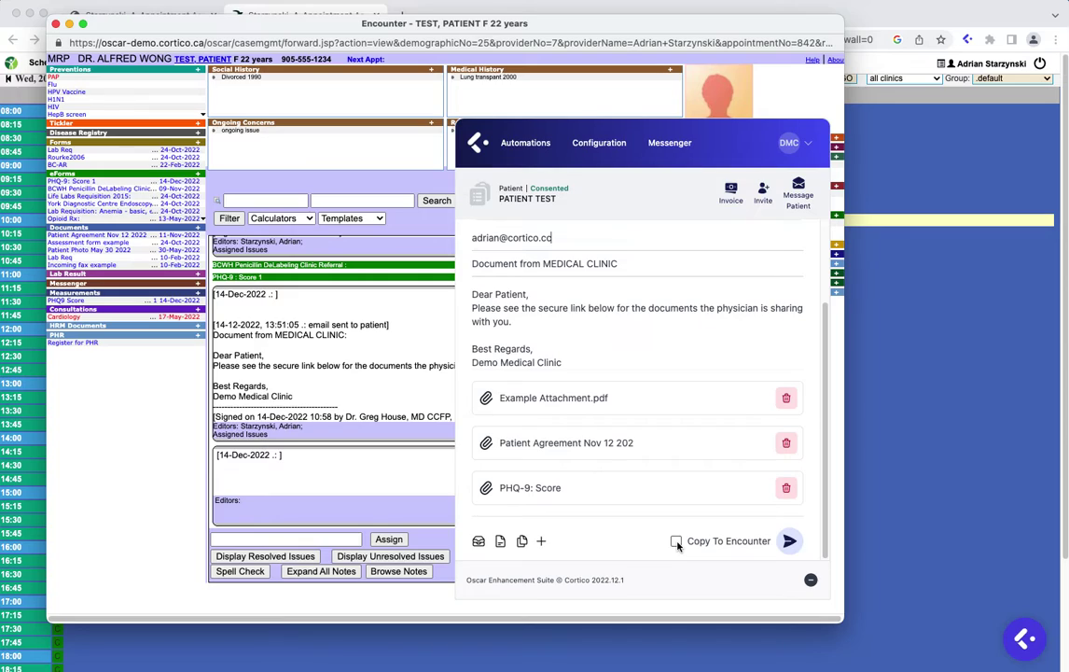
{"action": "left_click", "coordinate": [677, 542]}
{"action": "scroll", "coordinate": [721, 408], "scroll_direction": "up", "scroll_amount": 3}
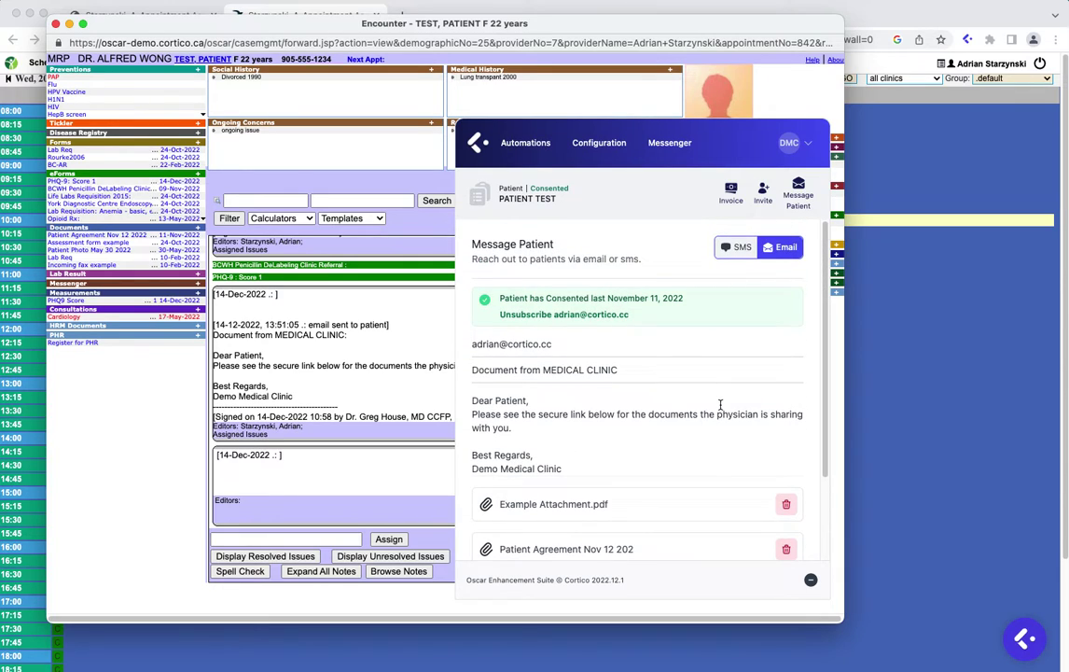
{"action": "scroll", "coordinate": [720, 406], "scroll_direction": "down", "scroll_amount": 3}
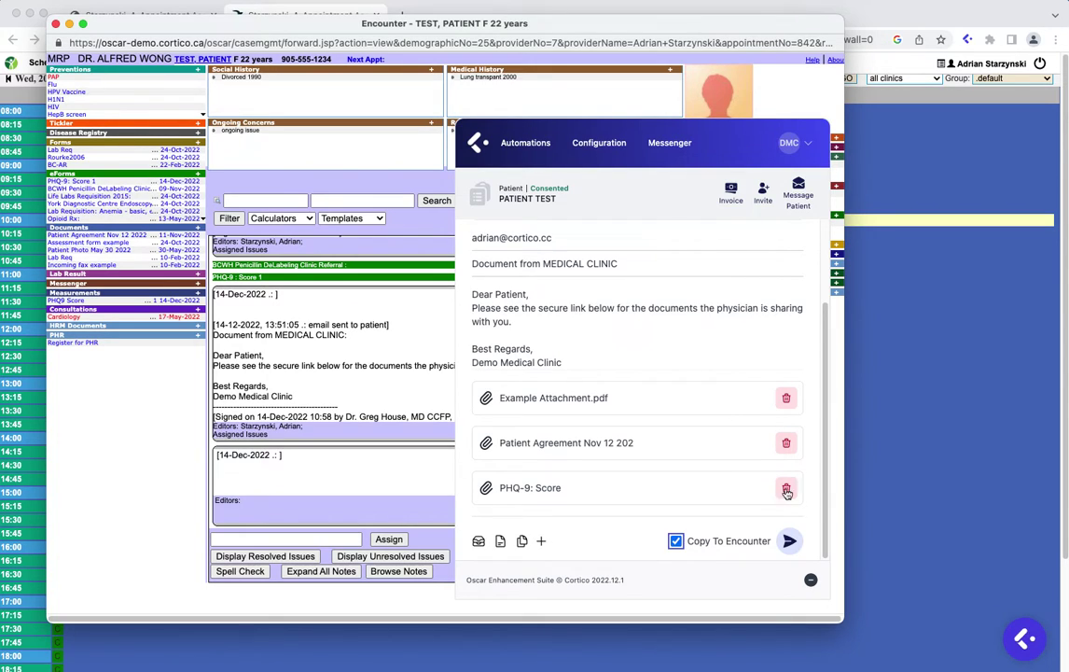
{"action": "left_click", "coordinate": [789, 540]}
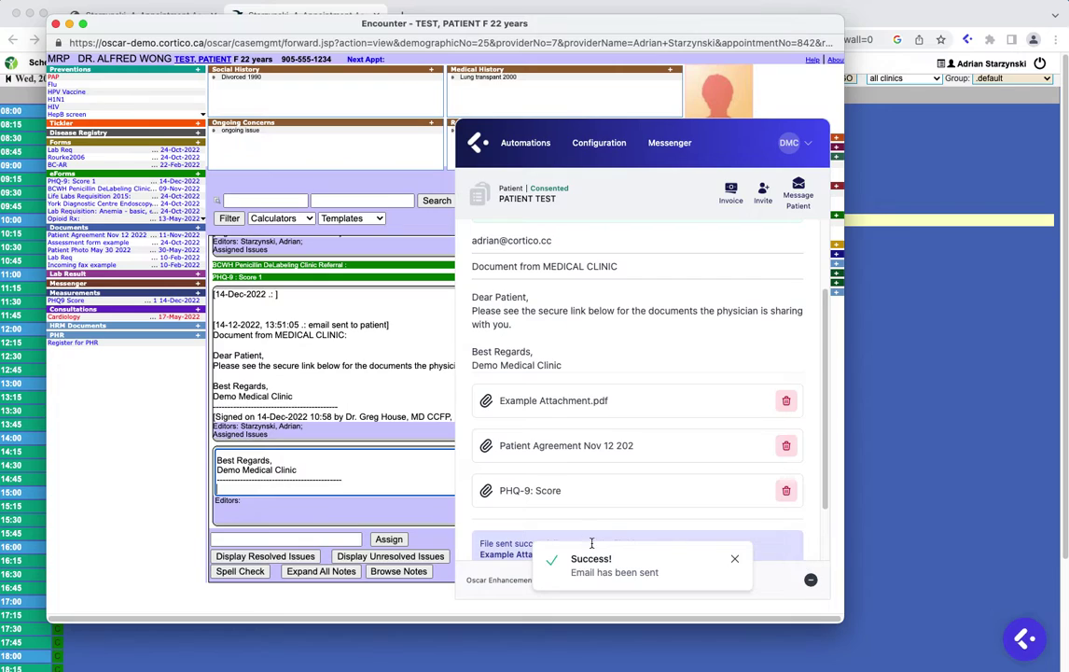
{"action": "left_click", "coordinate": [810, 577]}
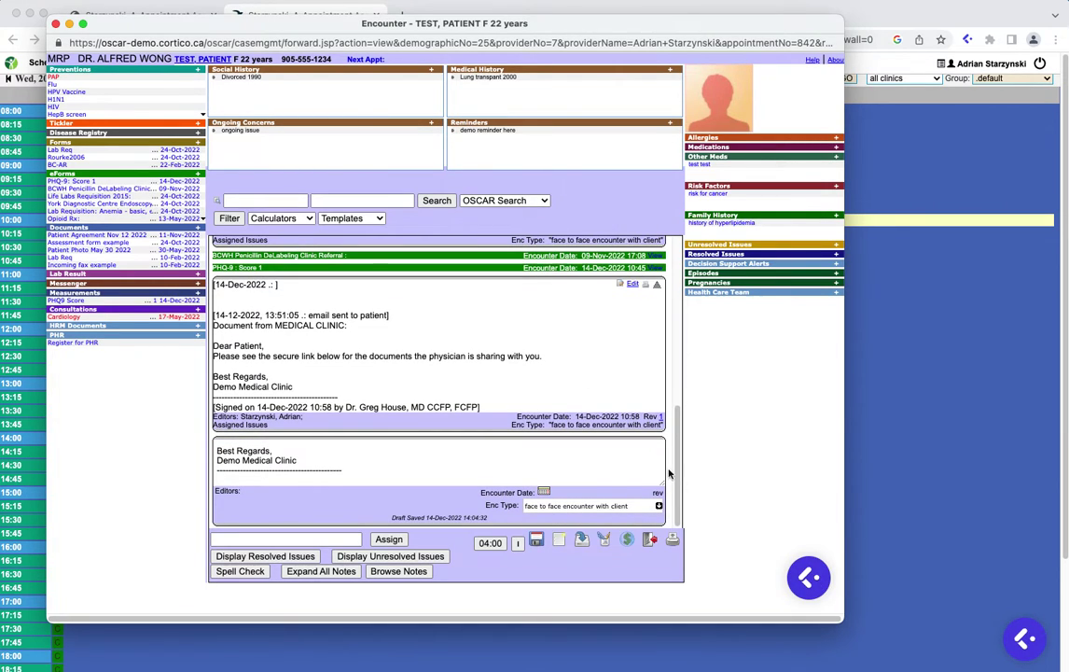
{"action": "left_click", "coordinate": [664, 471]}
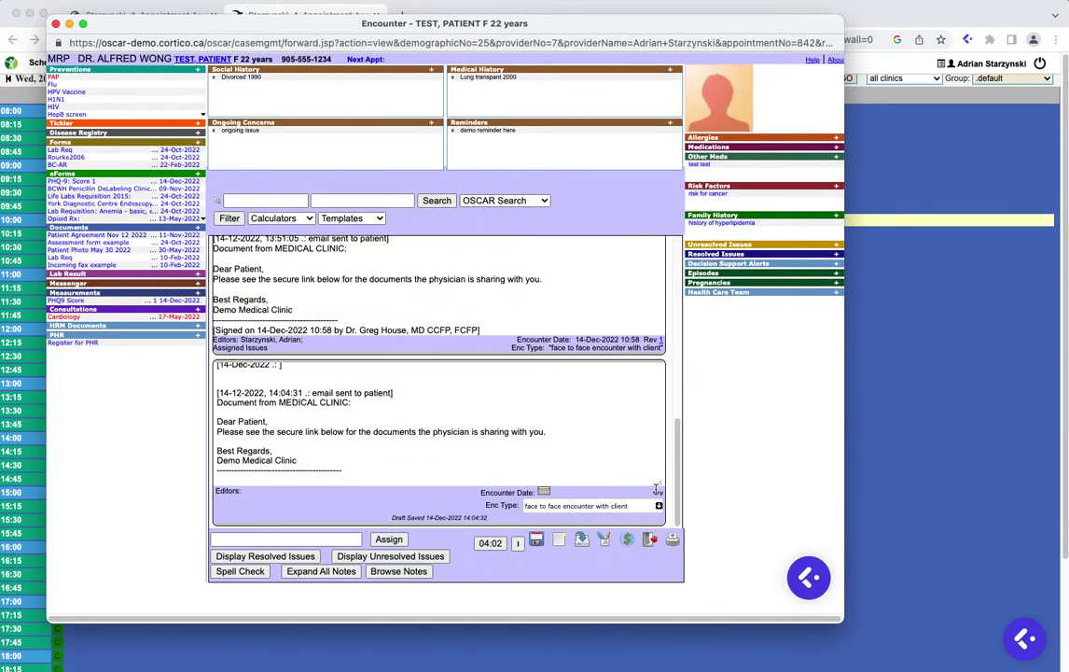
{"action": "left_click_drag", "start_coordinate": [661, 481], "coordinate": [659, 491]}
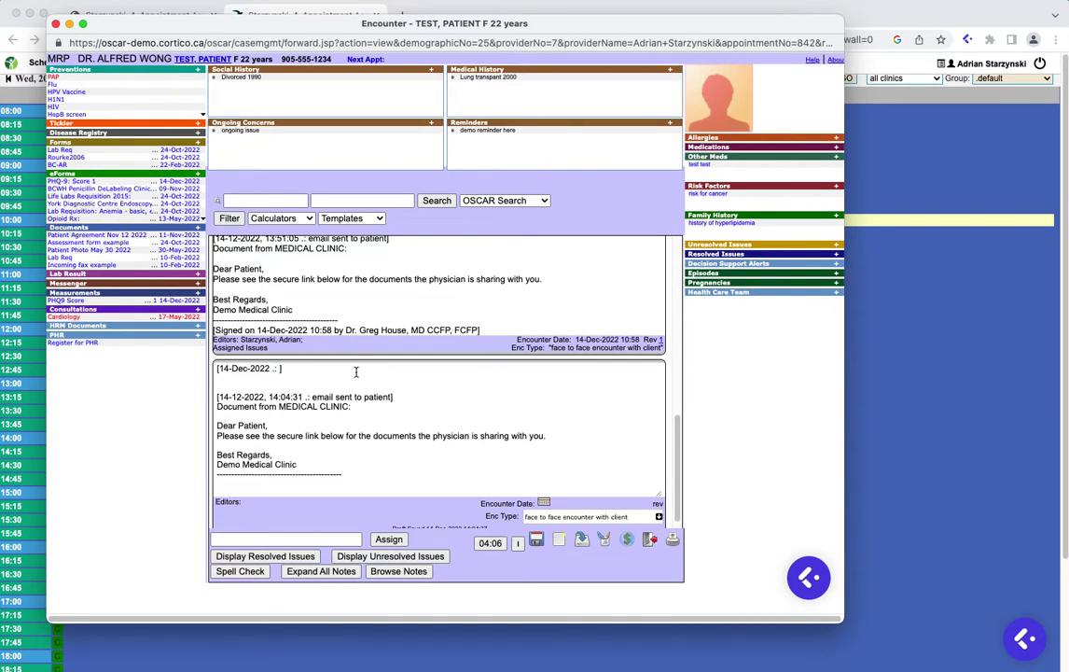
{"action": "scroll", "coordinate": [354, 372], "scroll_direction": "down", "scroll_amount": 1}
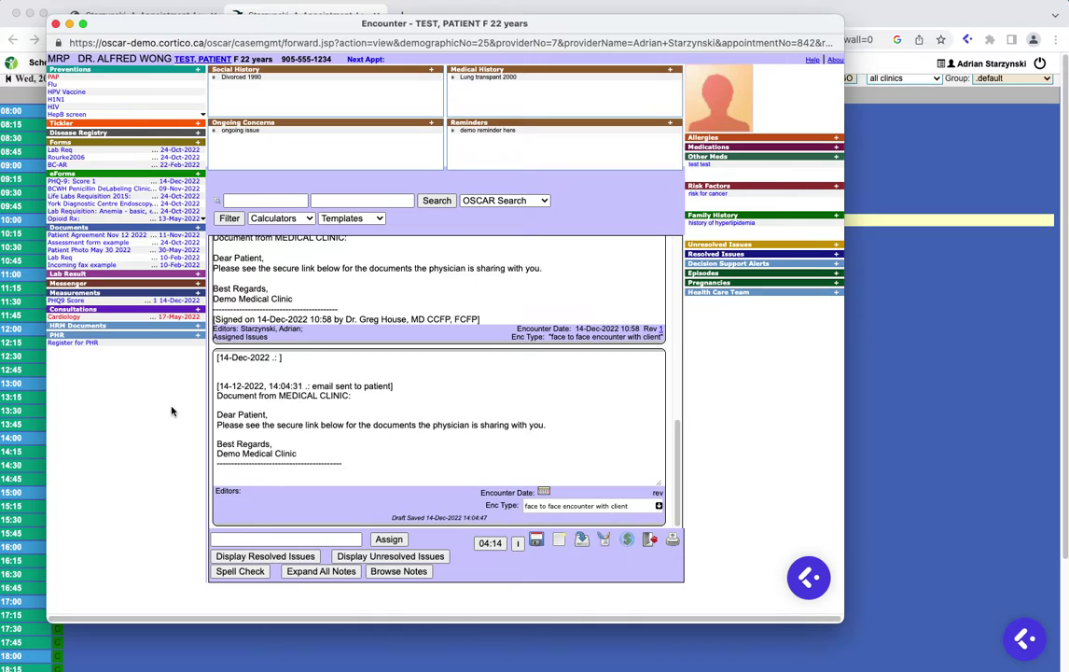
{"action": "left_click", "coordinate": [60, 181]}
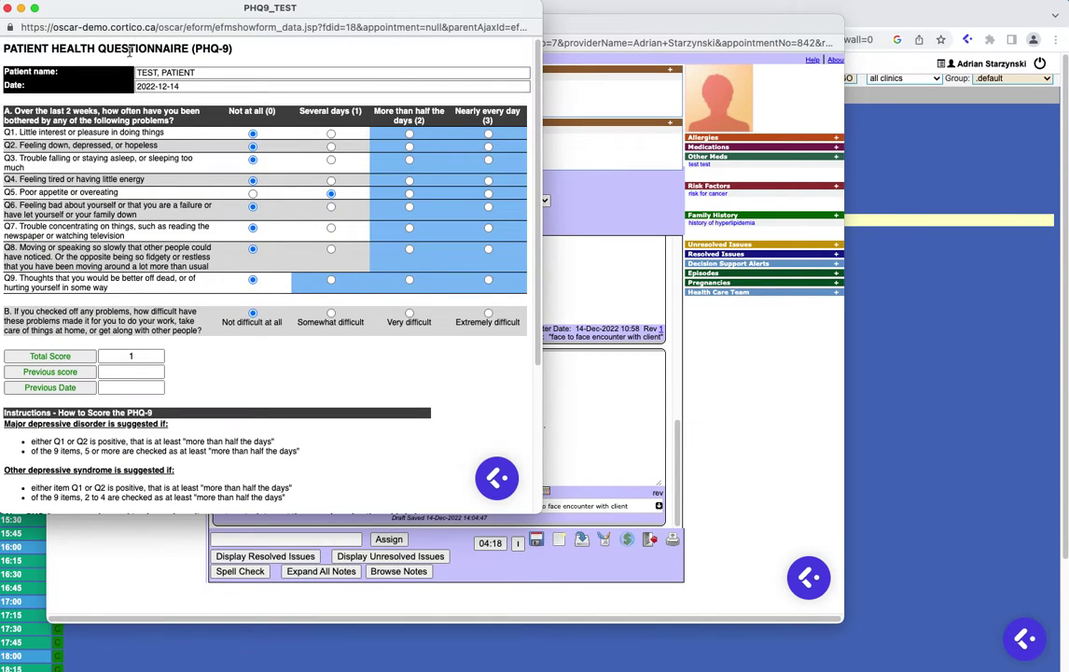
{"action": "left_click_drag", "start_coordinate": [131, 49], "coordinate": [213, 94]}
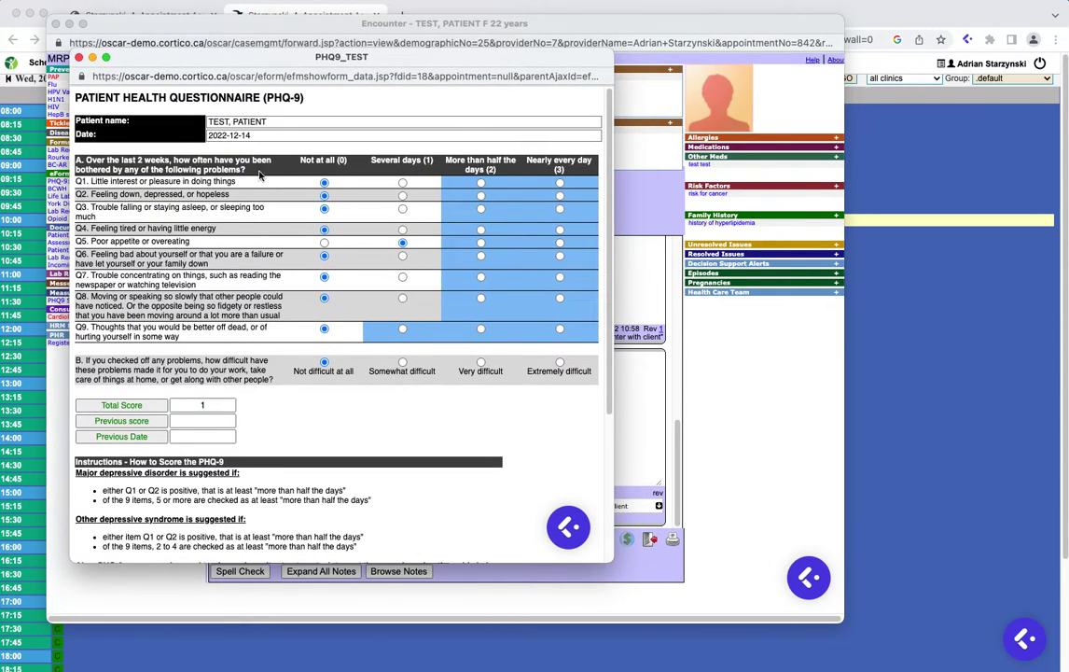
{"action": "left_click", "coordinate": [565, 527]}
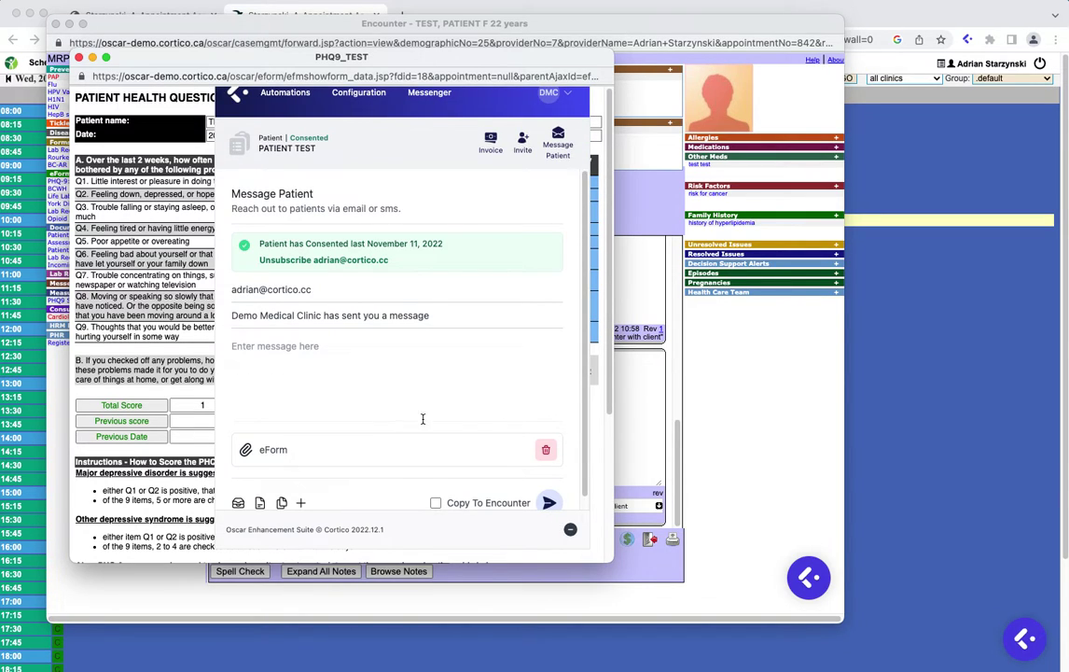
{"action": "scroll", "coordinate": [317, 452], "scroll_direction": "down", "scroll_amount": 1}
{"action": "scroll", "coordinate": [353, 452], "scroll_direction": "up", "scroll_amount": 1}
{"action": "scroll", "coordinate": [318, 447], "scroll_direction": "down", "scroll_amount": 1}
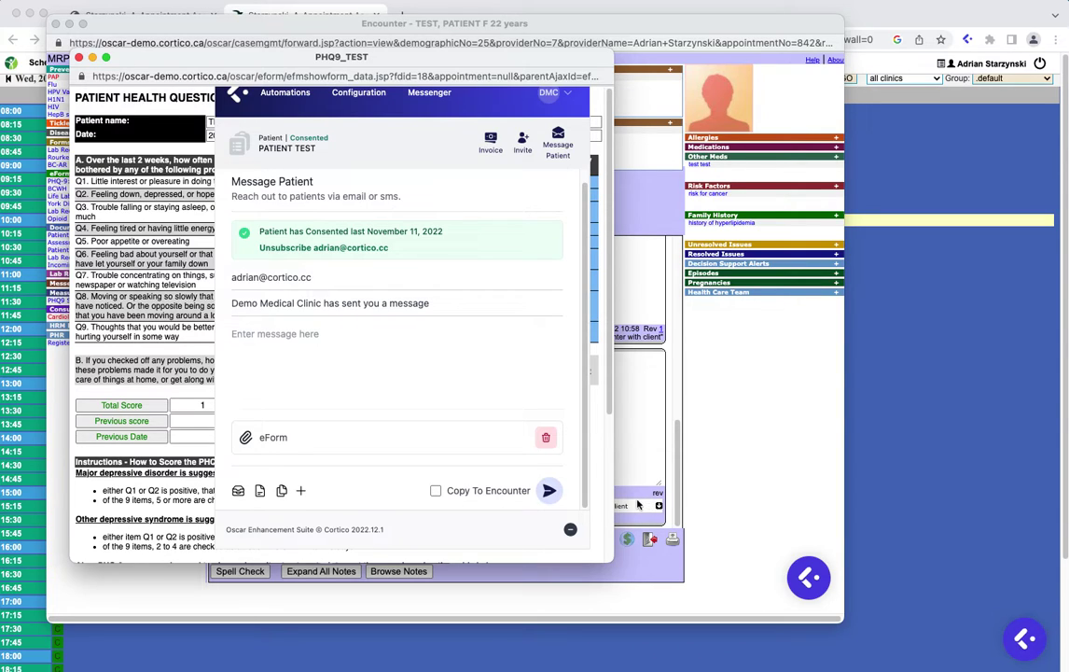
{"action": "scroll", "coordinate": [427, 422], "scroll_direction": "up", "scroll_amount": 1}
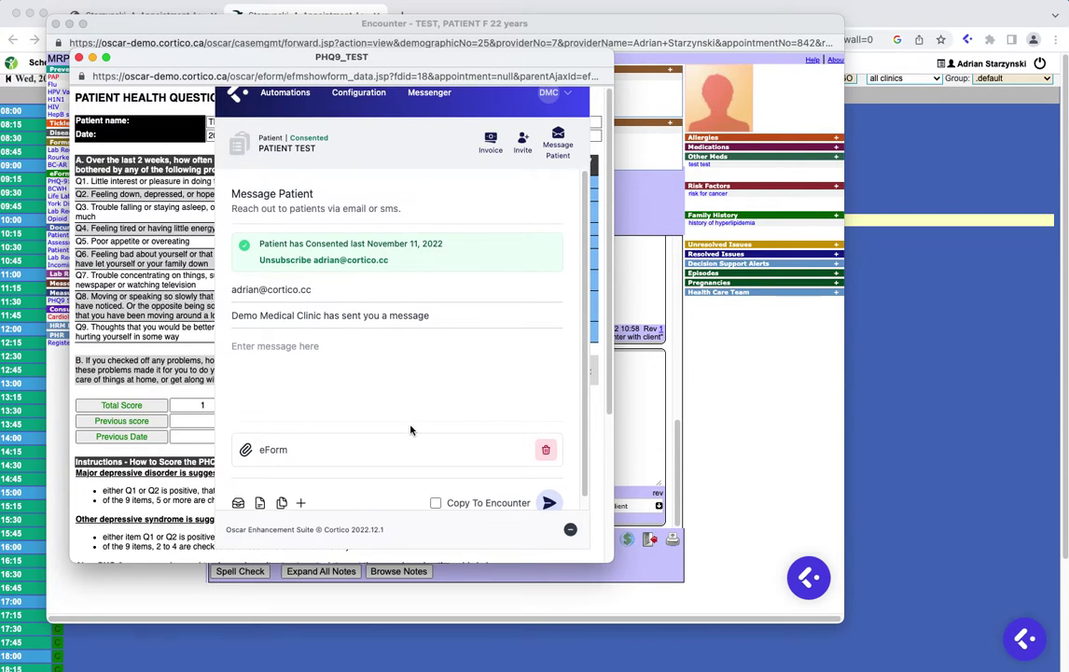
{"action": "scroll", "coordinate": [302, 463], "scroll_direction": "down", "scroll_amount": 1}
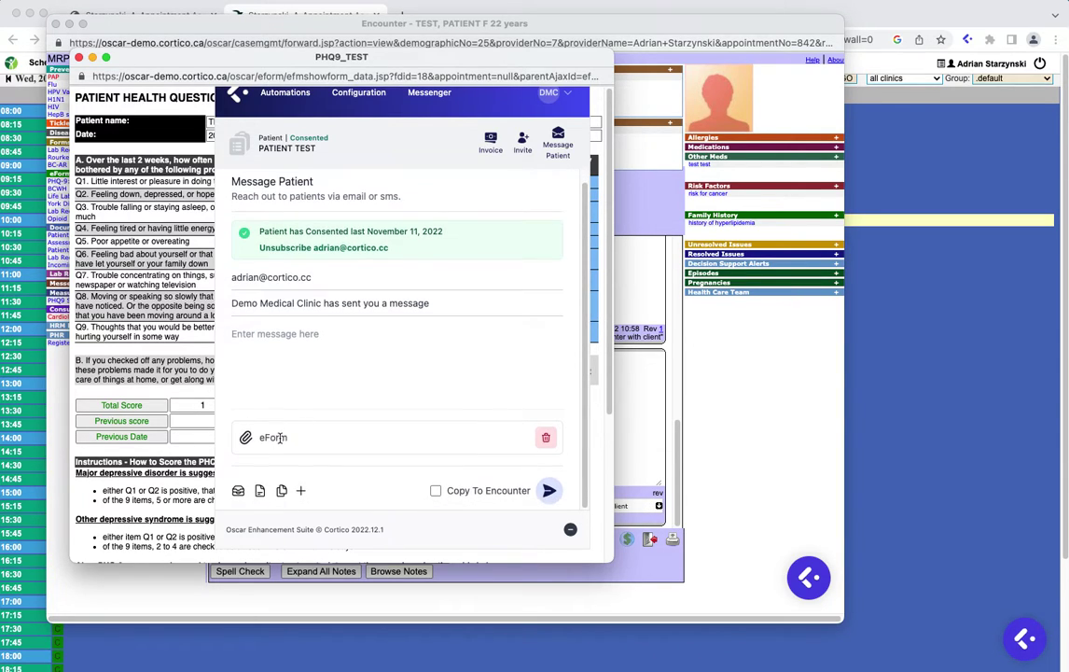
{"action": "left_click", "coordinate": [79, 56]}
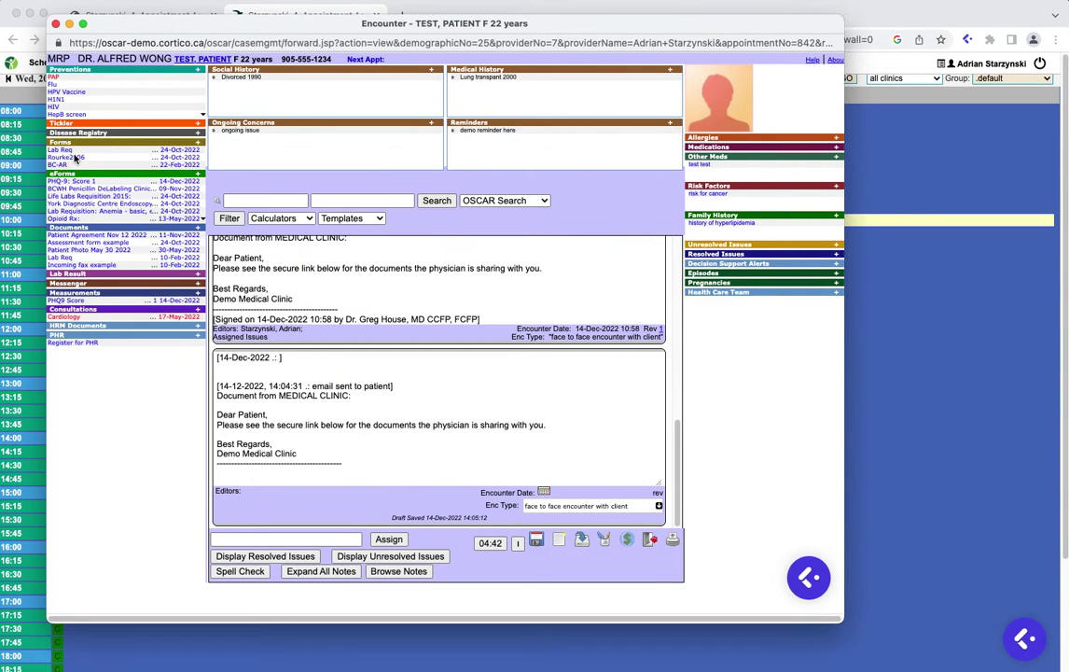
{"action": "left_click", "coordinate": [68, 228]}
{"action": "left_click_drag", "start_coordinate": [137, 3], "coordinate": [163, 35]}
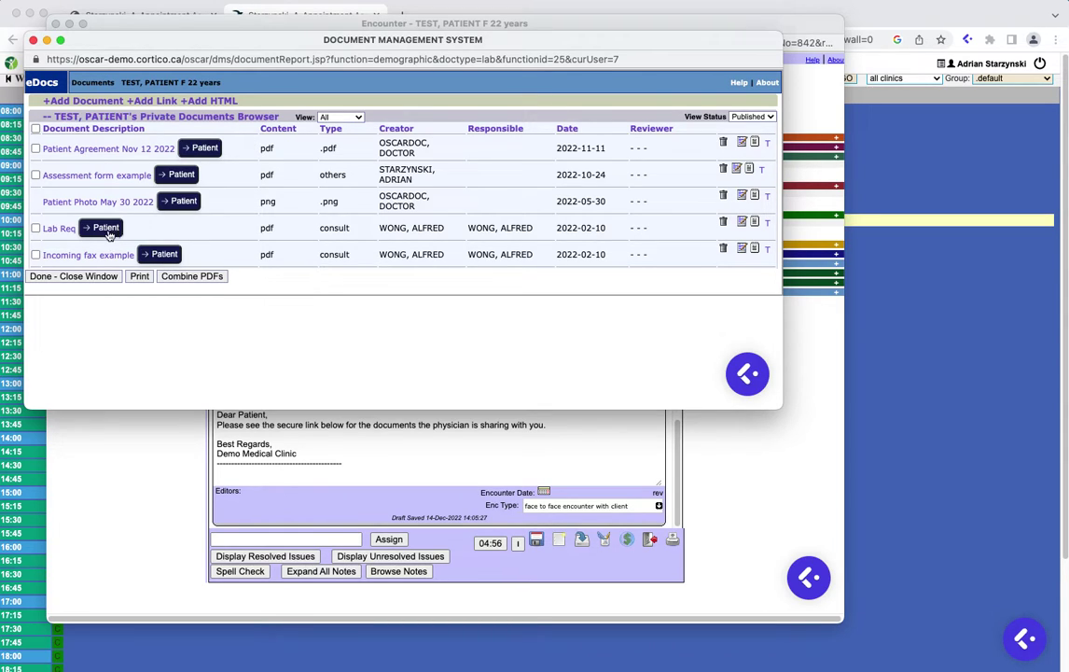
{"action": "left_click", "coordinate": [109, 232]}
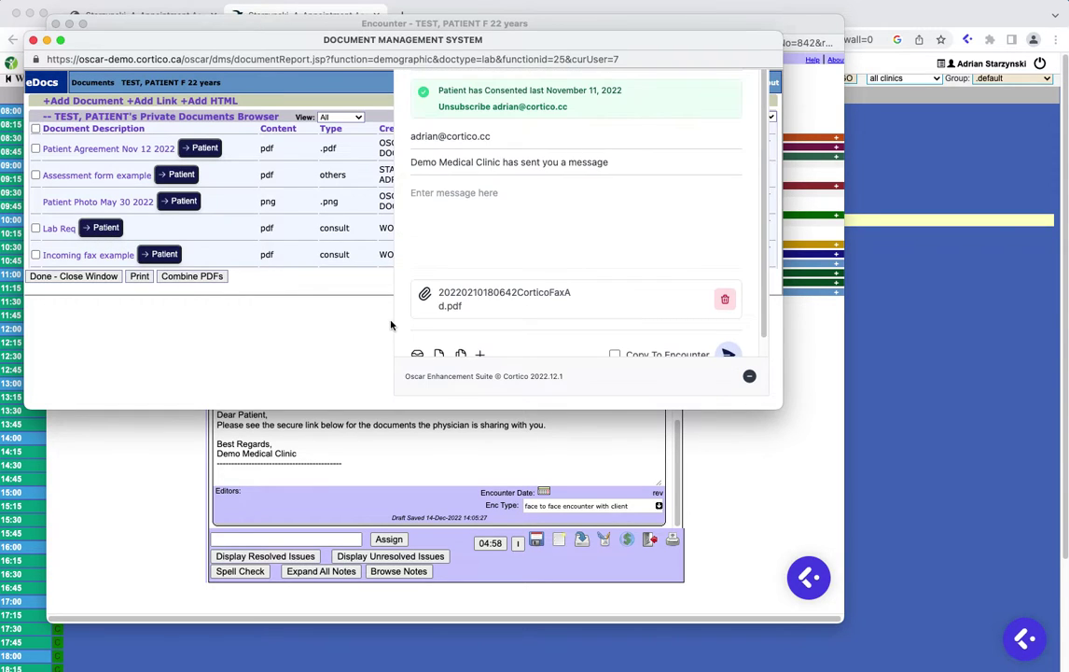
{"action": "left_click_drag", "start_coordinate": [373, 409], "coordinate": [405, 564]}
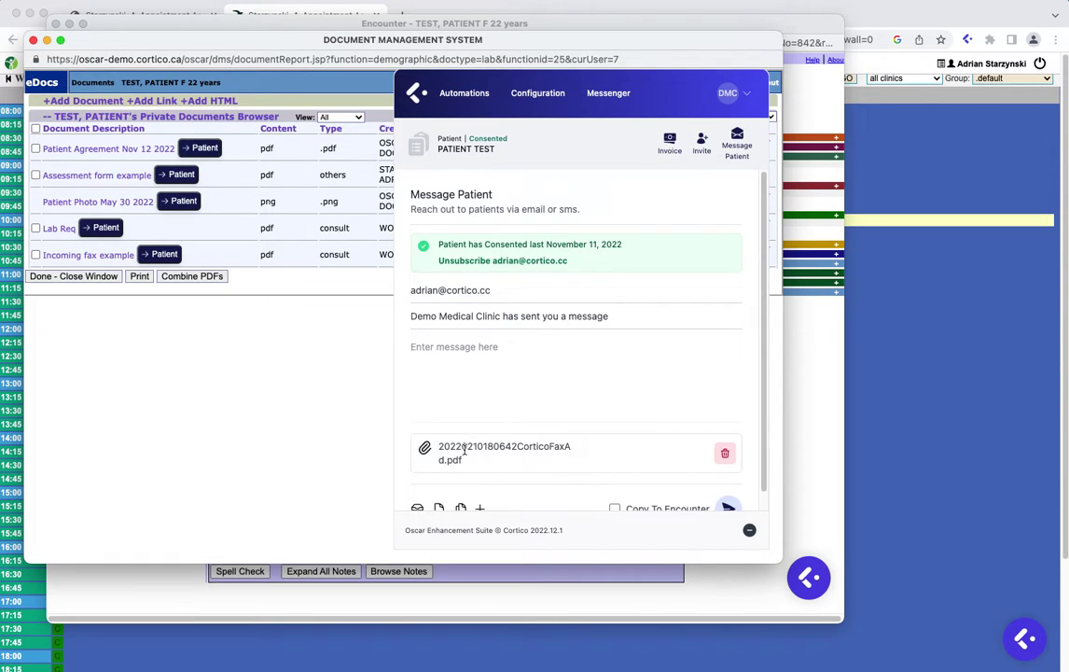
{"action": "left_click", "coordinate": [484, 417]}
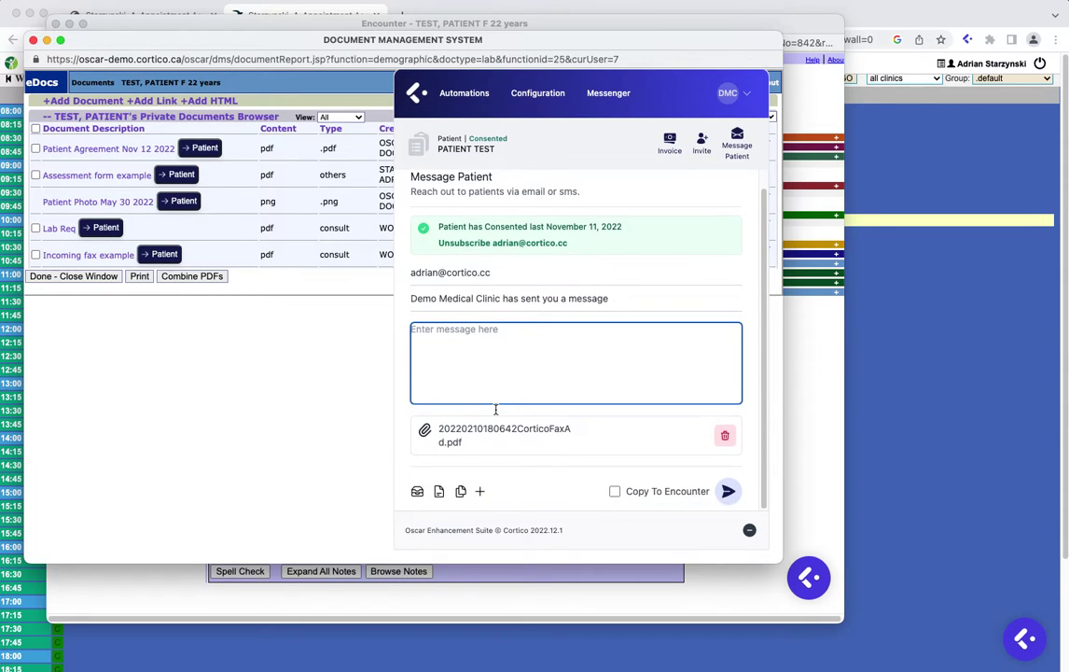
{"action": "left_click", "coordinate": [34, 40]}
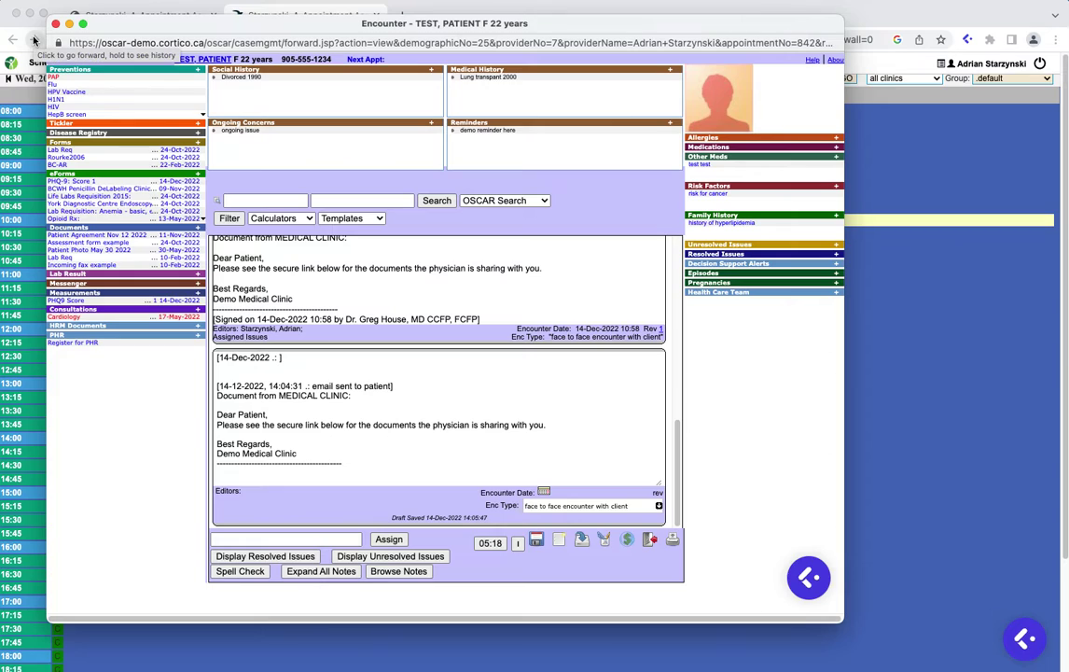
Close the current encounter and open TEST, PATIENT's encounter from the 10.0.20.22 schedule.
{"action": "left_click", "coordinate": [583, 541]}
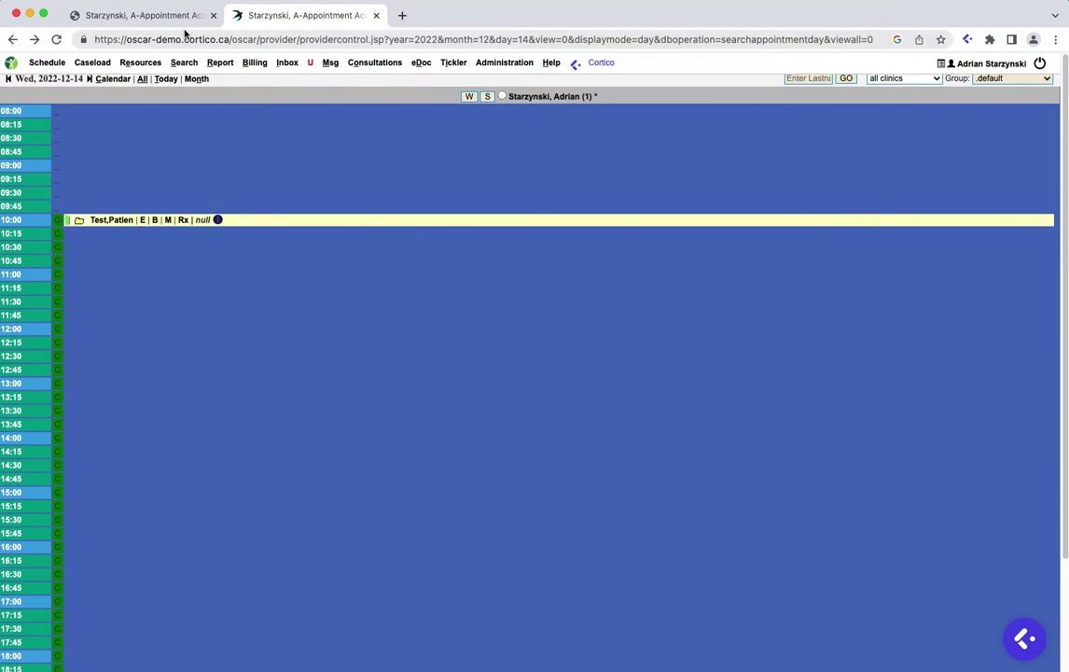
{"action": "left_click_drag", "start_coordinate": [165, 21], "coordinate": [327, 19]}
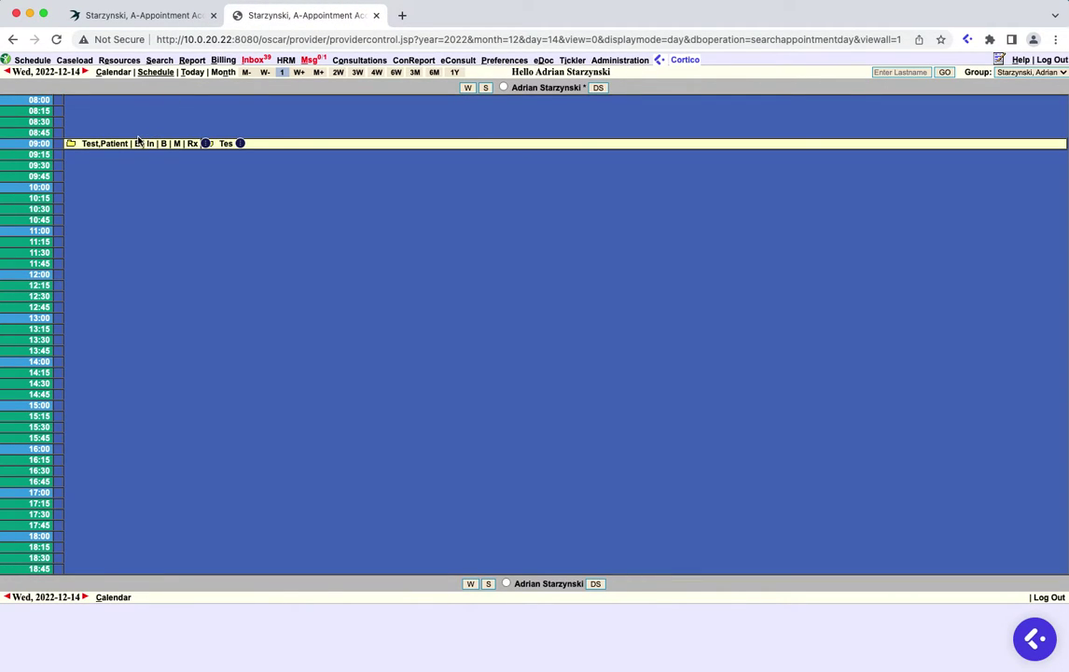
{"action": "left_click", "coordinate": [137, 145]}
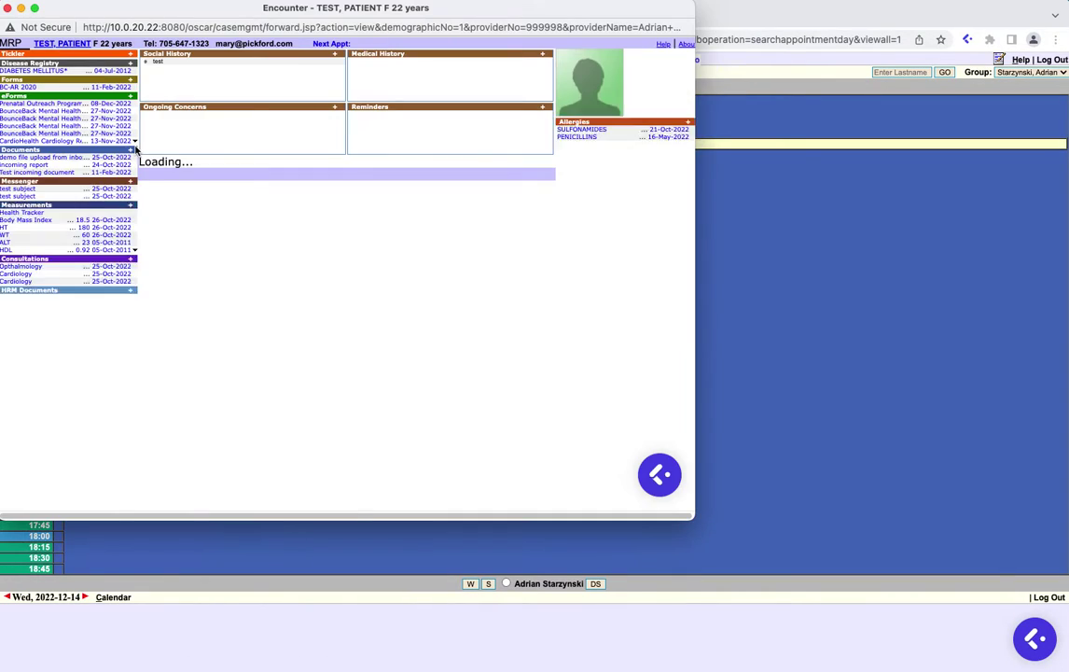
{"action": "left_click_drag", "start_coordinate": [146, 8], "coordinate": [215, 24]}
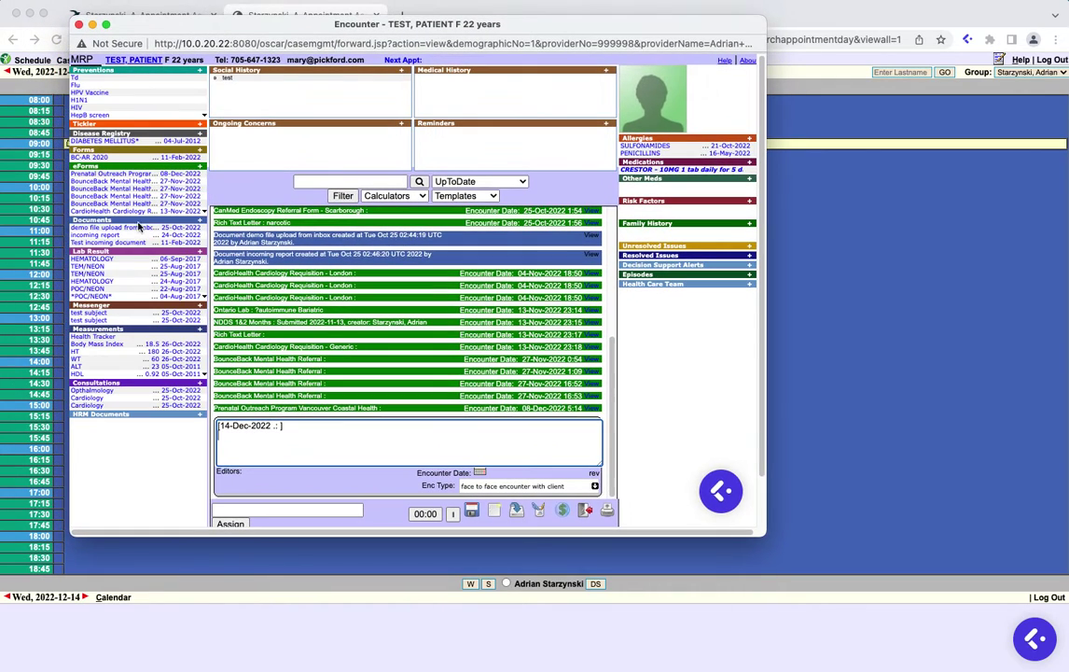
View the 2017-09-06 HEMATOLOGY lab result, start a Cortico message about it, then close it.
{"action": "left_click", "coordinate": [98, 260]}
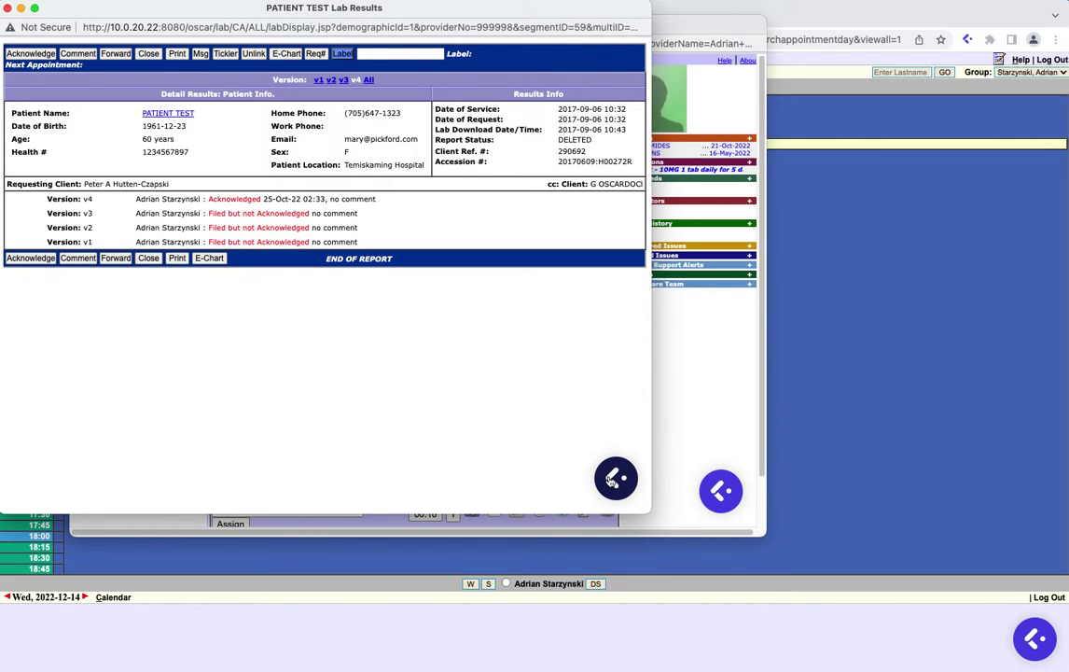
{"action": "left_click", "coordinate": [613, 480]}
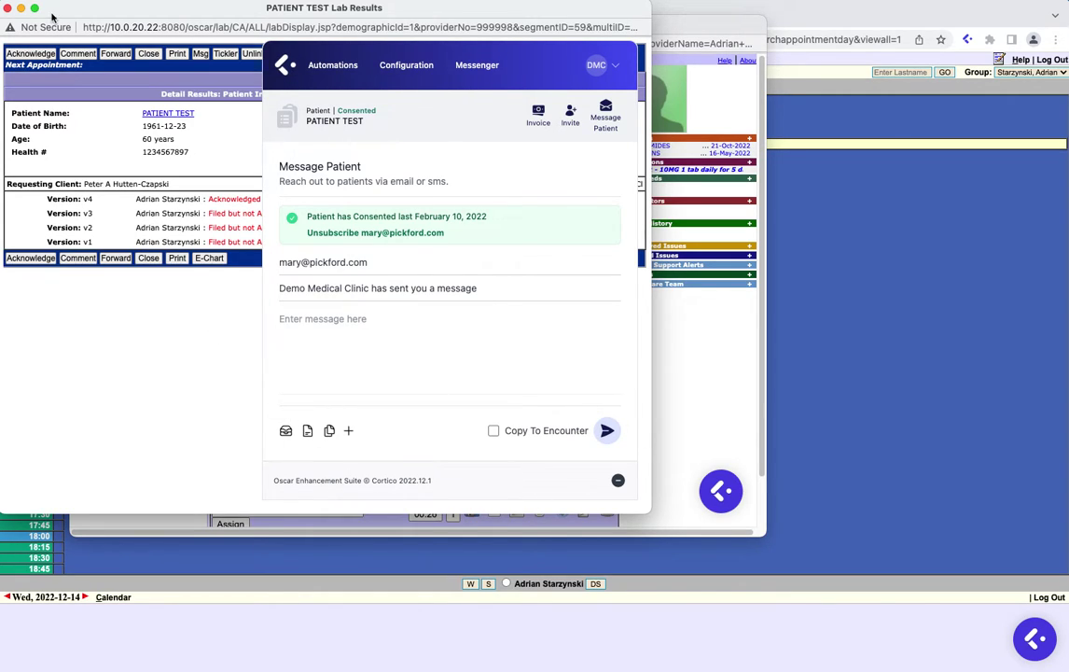
{"action": "left_click", "coordinate": [7, 8]}
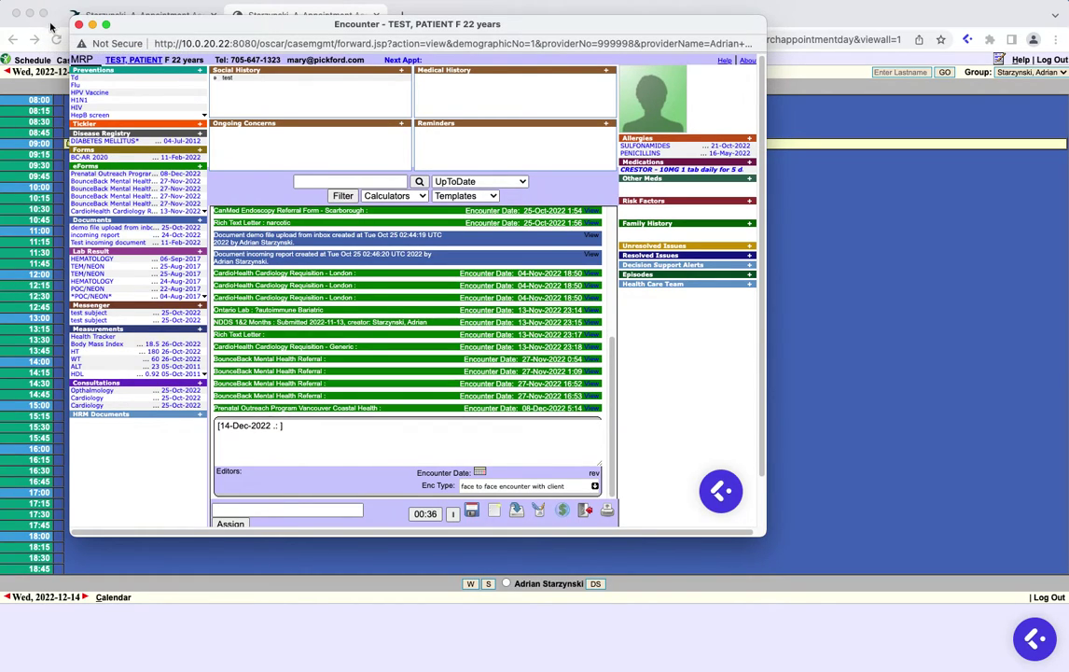
Close the 10.0.20.22 encounter and reopen TEST, PATIENT's encounter on the demo server.
{"action": "left_click", "coordinate": [78, 24]}
{"action": "left_click", "coordinate": [114, 22]}
{"action": "left_click", "coordinate": [255, 23]}
{"action": "left_click", "coordinate": [143, 220]}
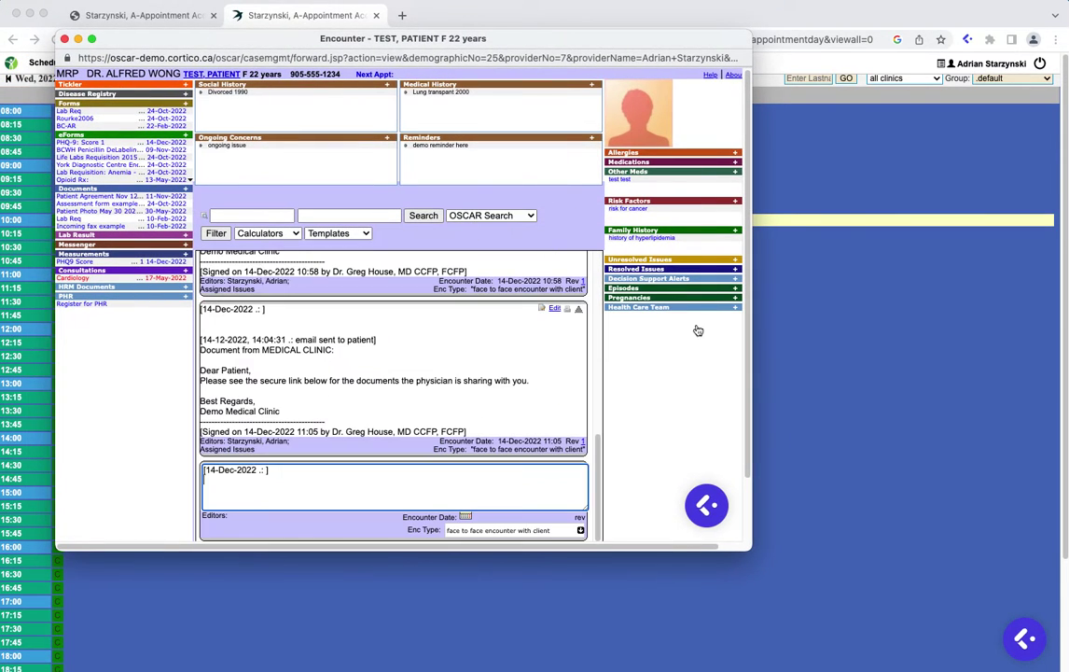
Enlarge the encounter window and start a Cortico email message to the patient.
{"action": "left_click_drag", "start_coordinate": [750, 550], "coordinate": [945, 632]}
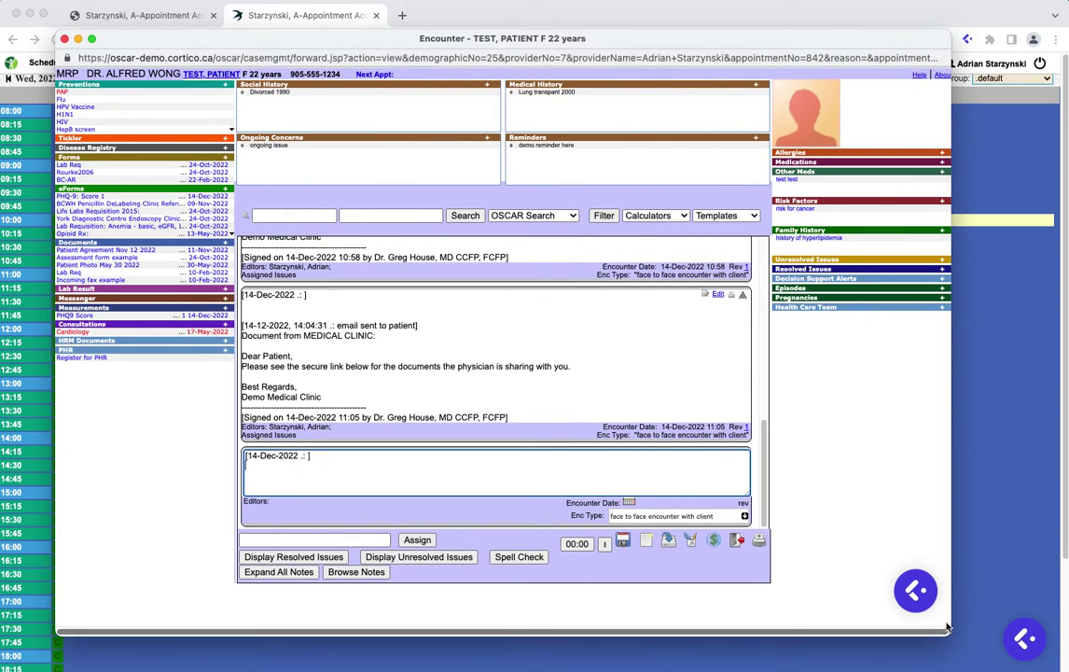
{"action": "left_click", "coordinate": [915, 590]}
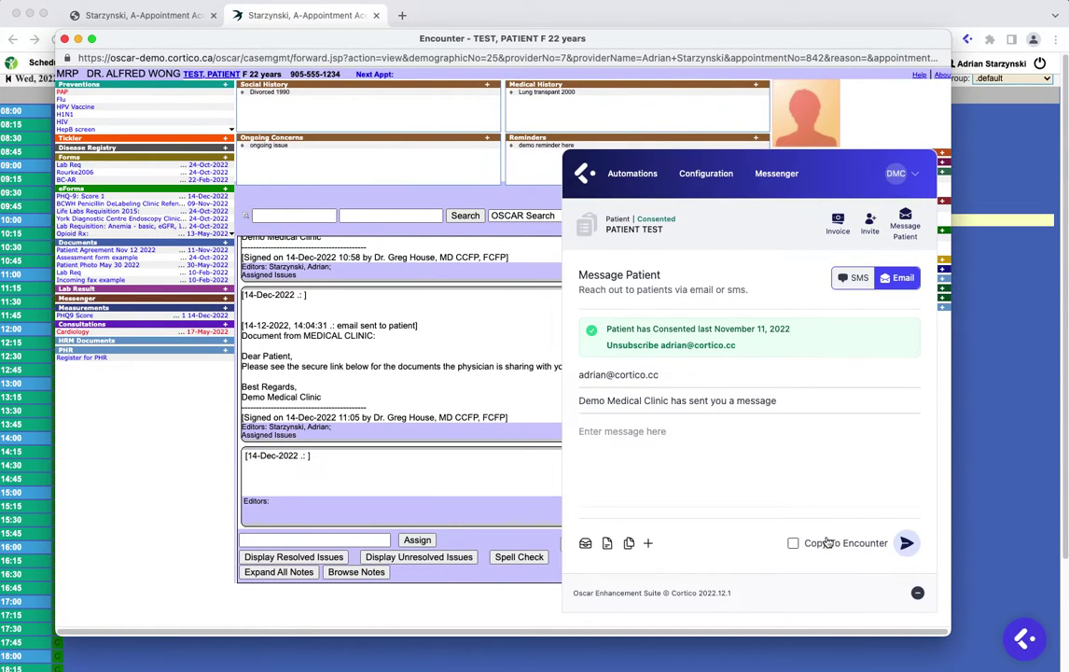
{"action": "left_click", "coordinate": [786, 491]}
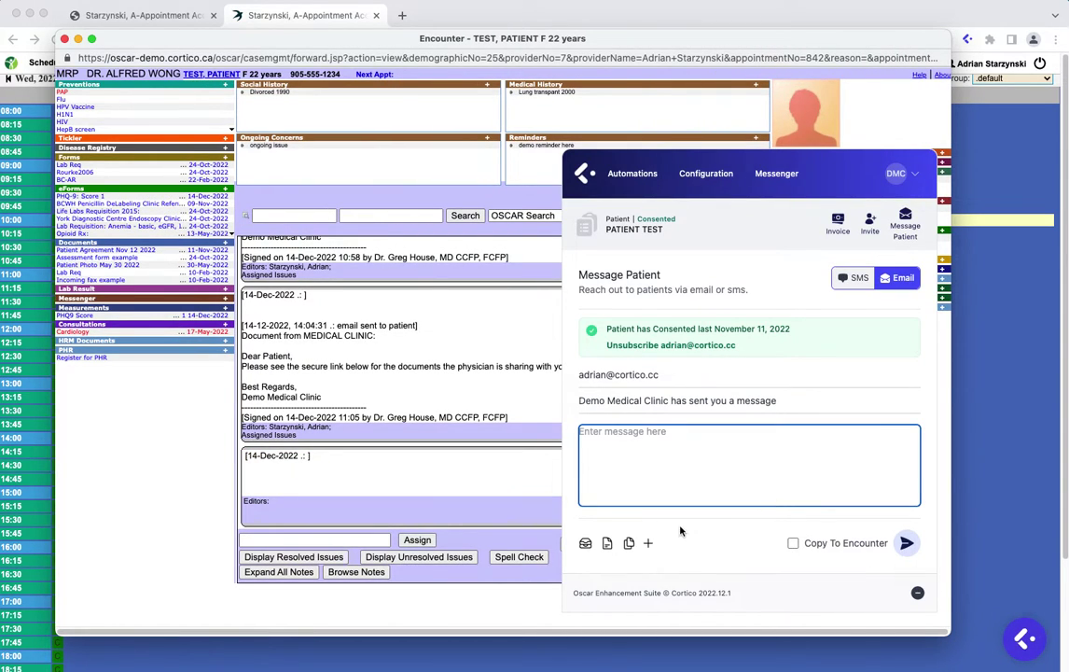